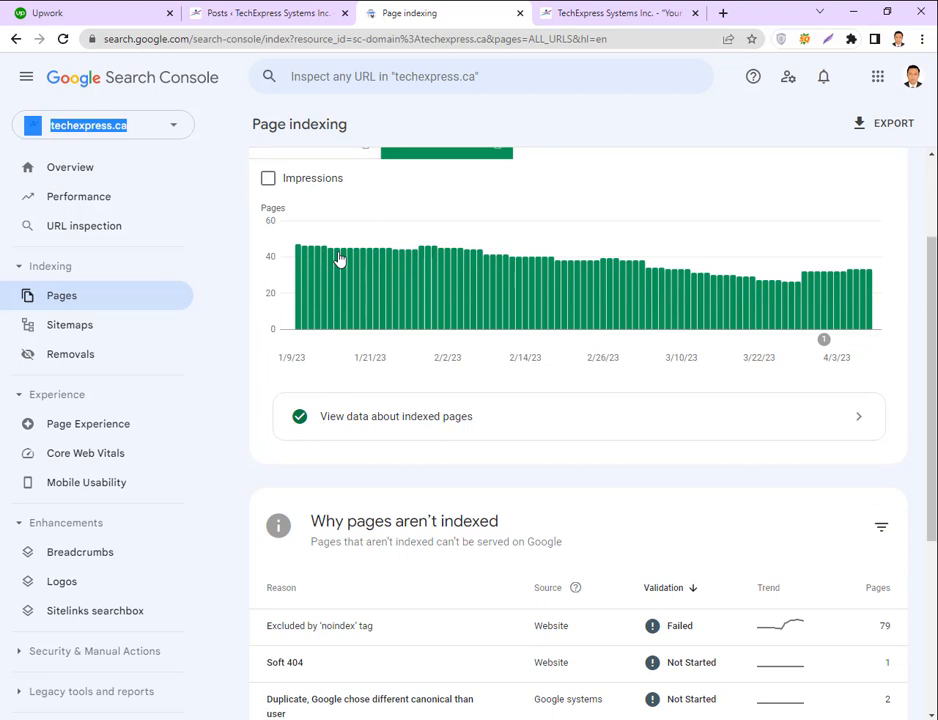
Capture the "Why pages aren't indexed" table of the page indexing report with Lightshot.
mouse_move(339, 259)
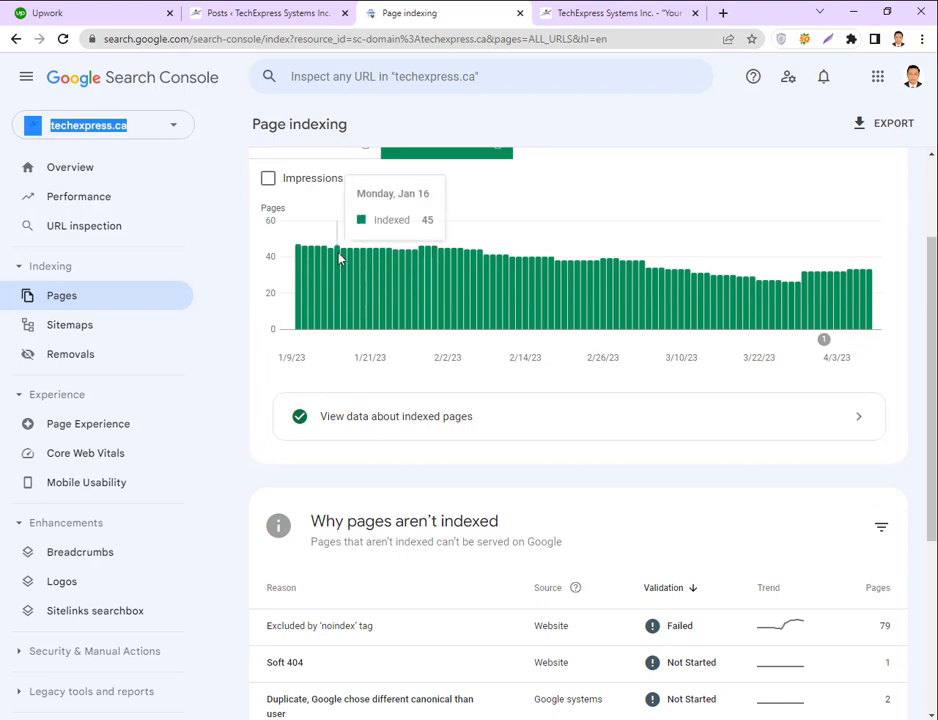
scroll(339, 259, down, 2)
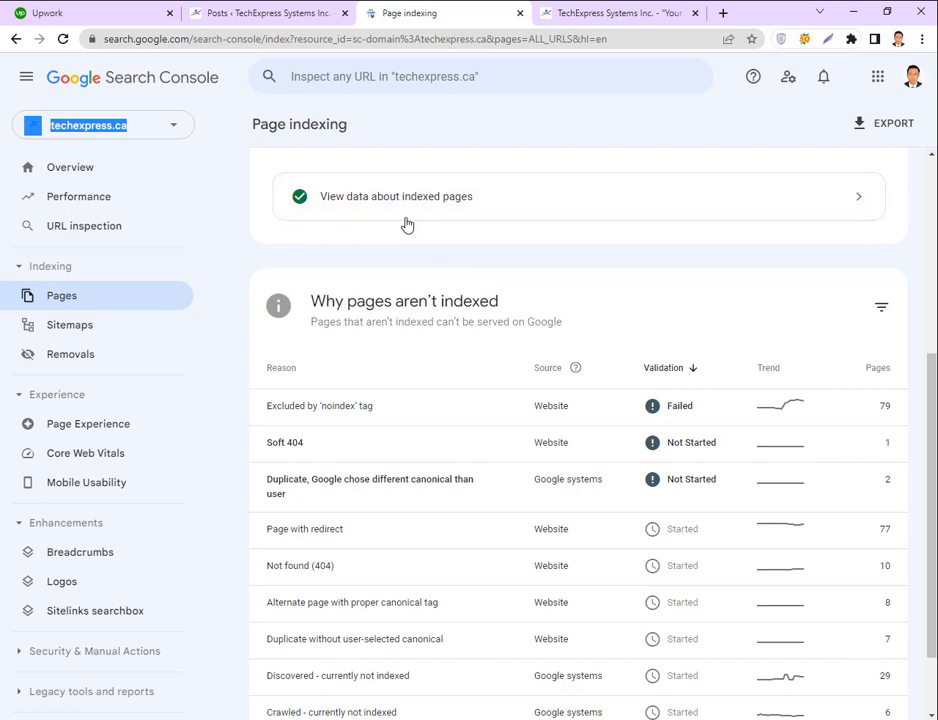
scroll(349, 437, down, 1)
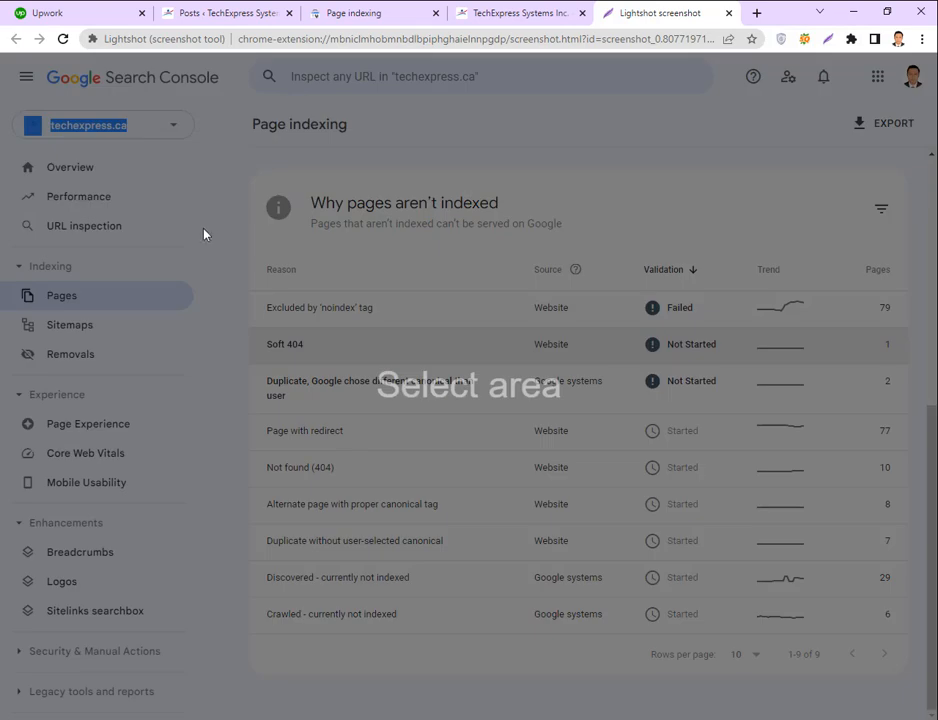
mouse_move(178, 155)
mouse_down()
mouse_move(676, 559)
mouse_move(919, 657)
mouse_move(921, 688)
mouse_up()
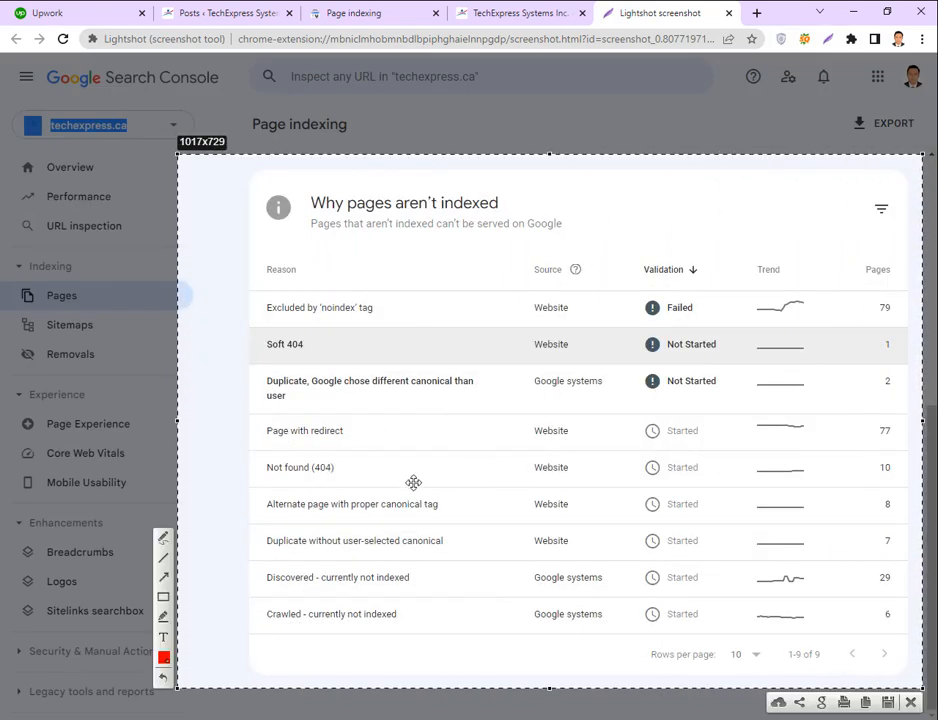
Outline the reason, source, validation status and page count of the "Crawled - currently not indexed" row in red, and discard the capture.
click(163, 596)
drag(247, 599, 432, 634)
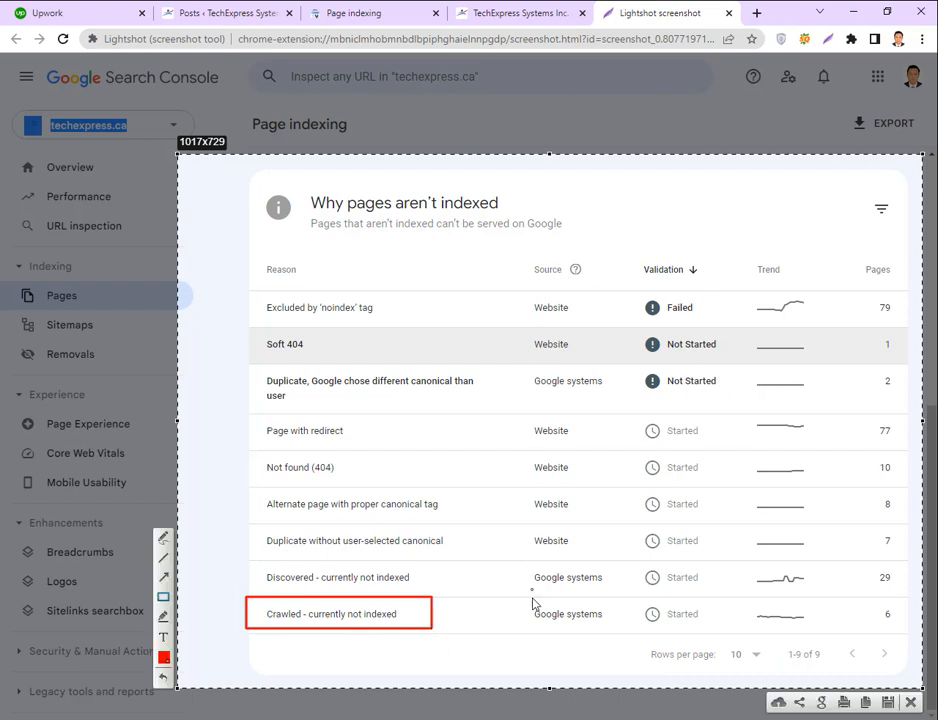
drag(521, 599, 618, 636)
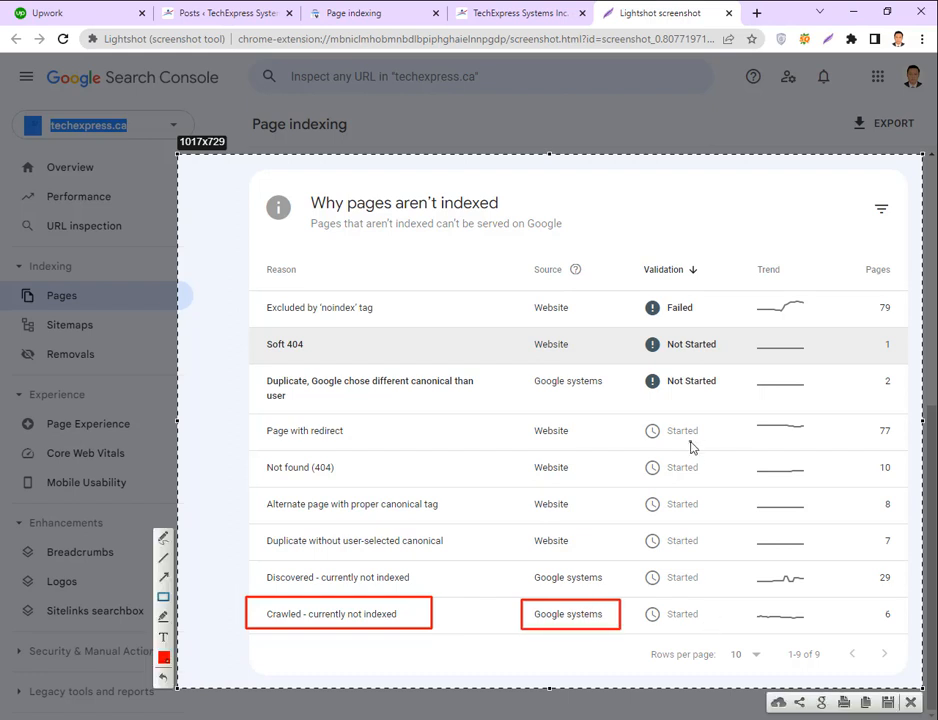
drag(643, 601, 723, 632)
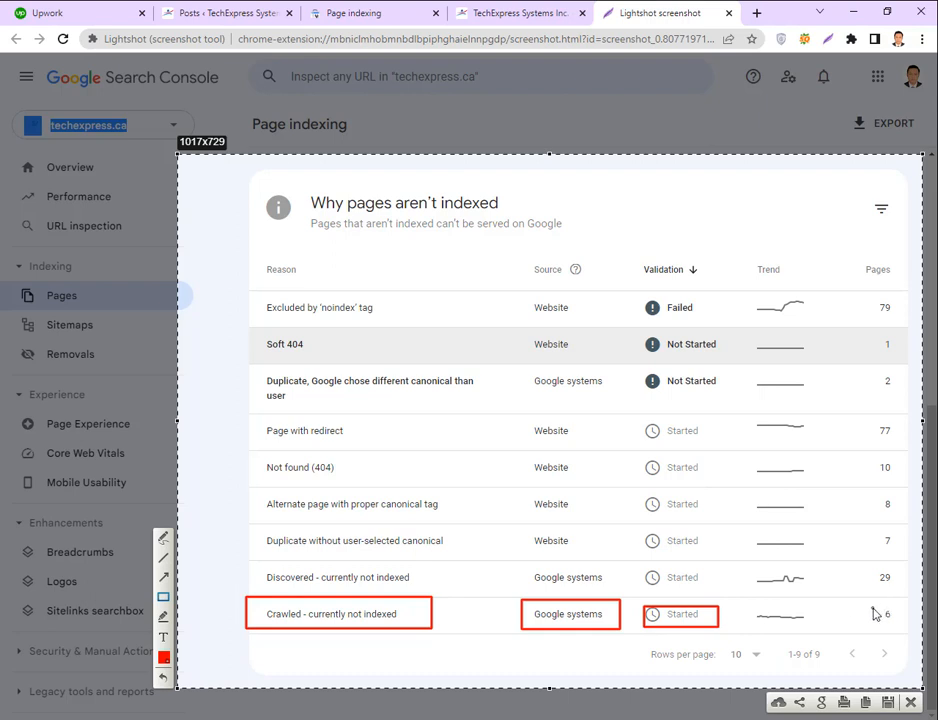
drag(871, 605, 898, 631)
click(912, 705)
click(425, 12)
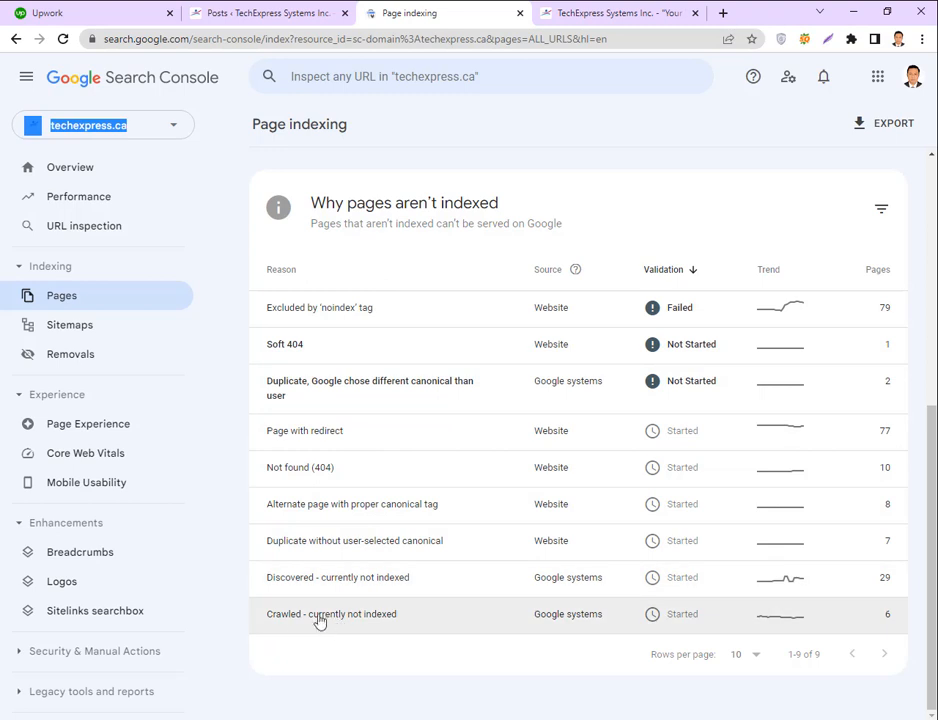
Open the "Crawled - currently not indexed" issue and review its affected page count and example URLs.
click(380, 625)
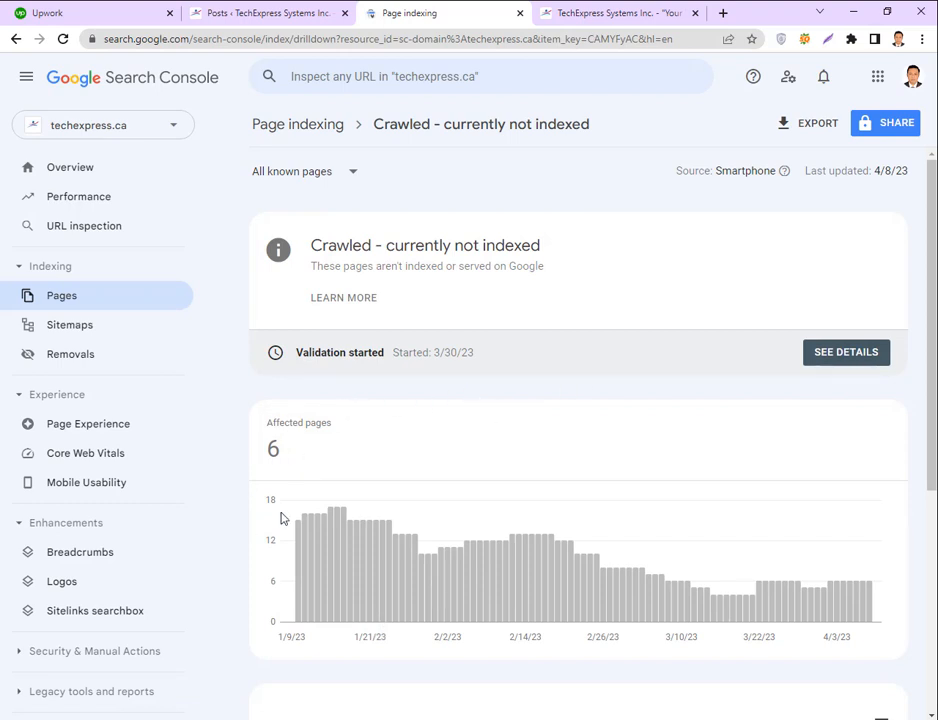
drag(293, 445, 255, 448)
click(310, 465)
scroll(400, 442, down, 3)
scroll(400, 440, down, 2)
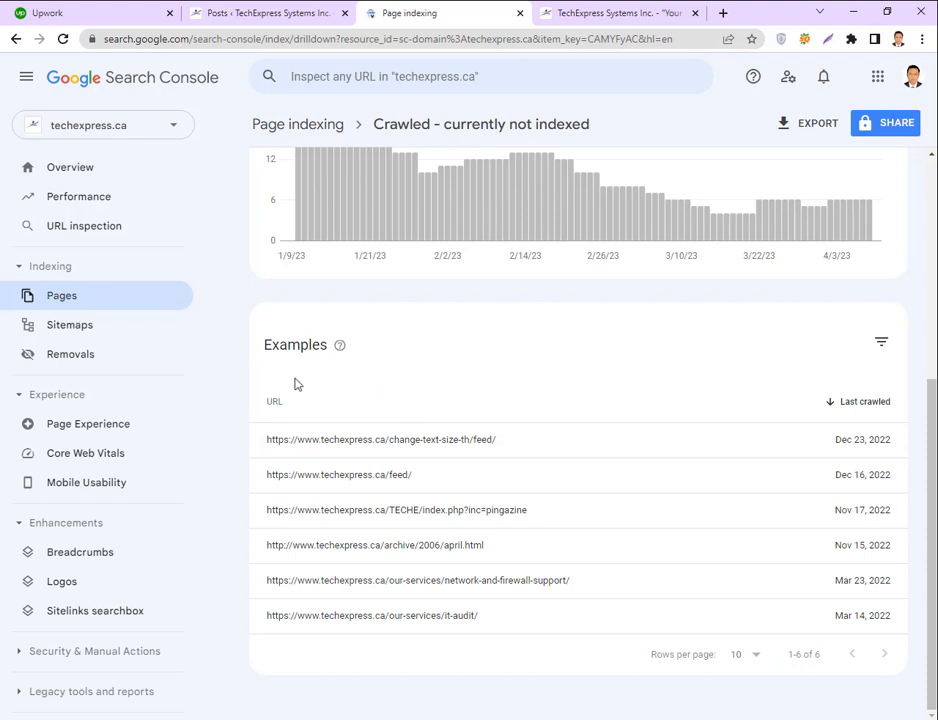
Capture the issue report with Lightshot, outline the "Crawled - currently not indexed" heading and its description in red, and discard the capture.
scroll(298, 380, up, 4)
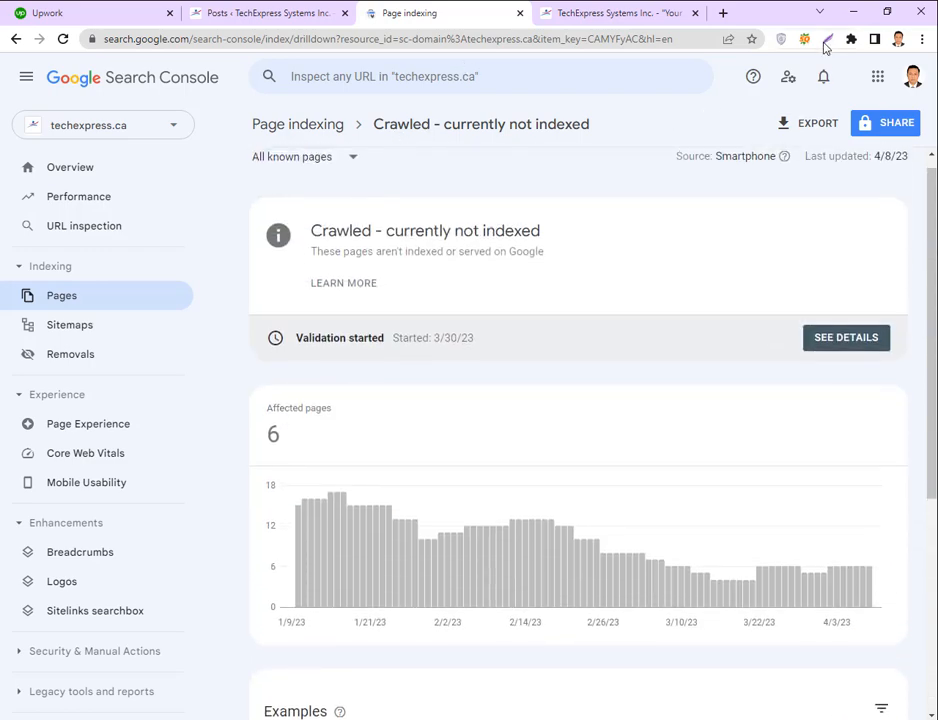
click(826, 42)
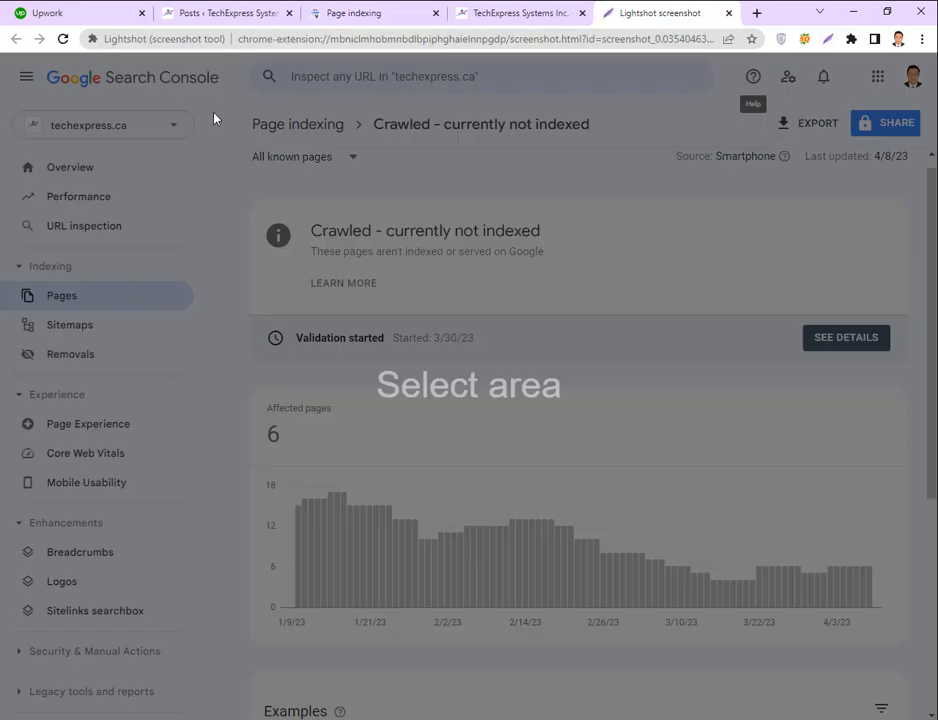
drag(214, 114, 937, 712)
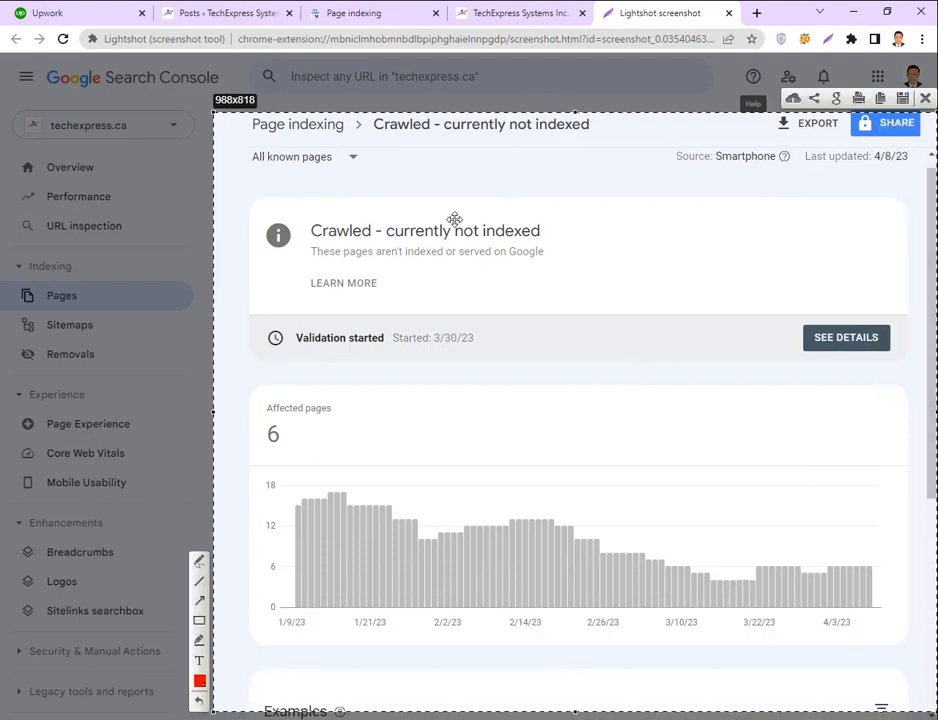
click(199, 624)
drag(366, 113, 613, 154)
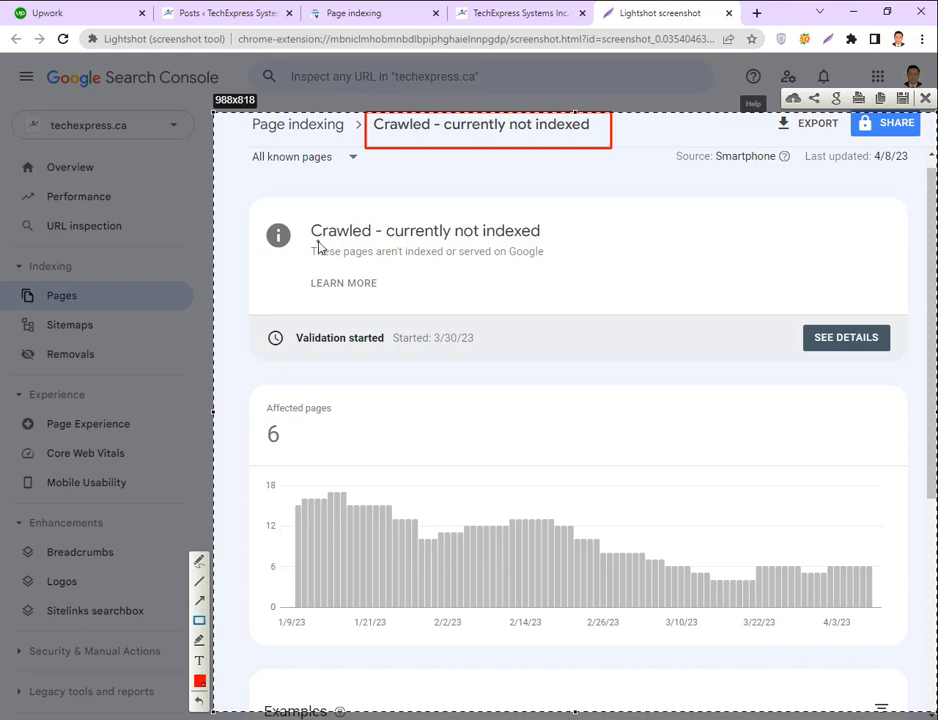
drag(313, 250, 591, 251)
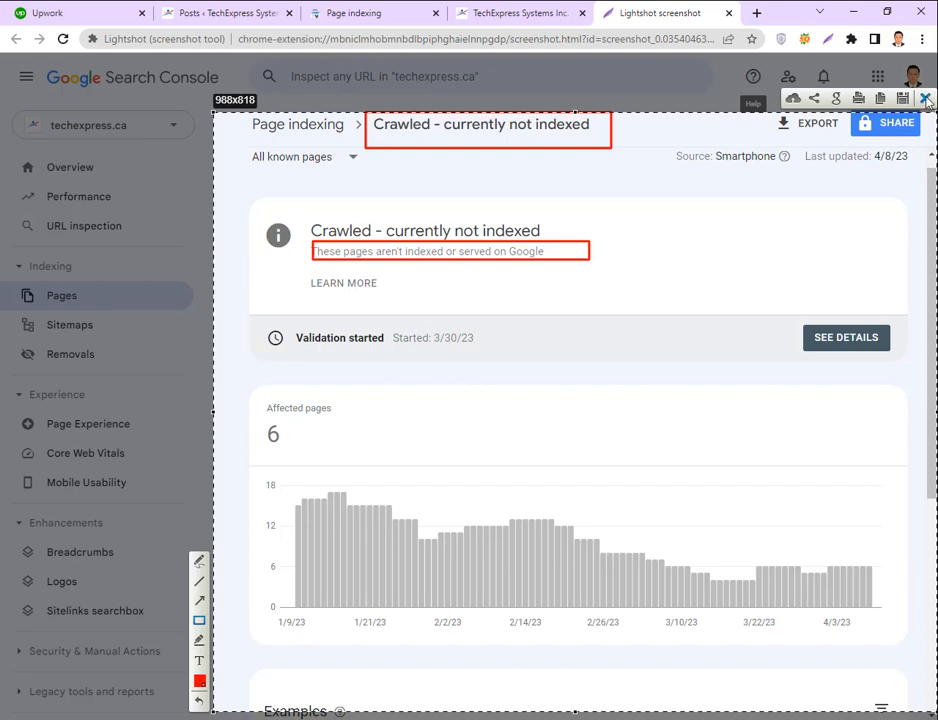
key(ctrl+w)
click(425, 12)
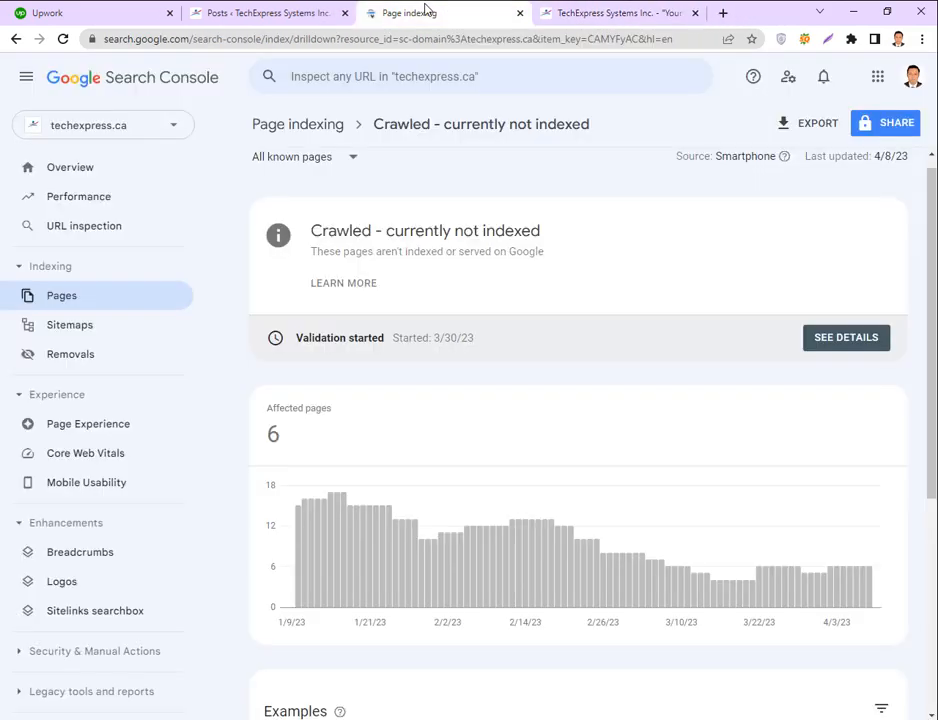
scroll(490, 450, down, 4)
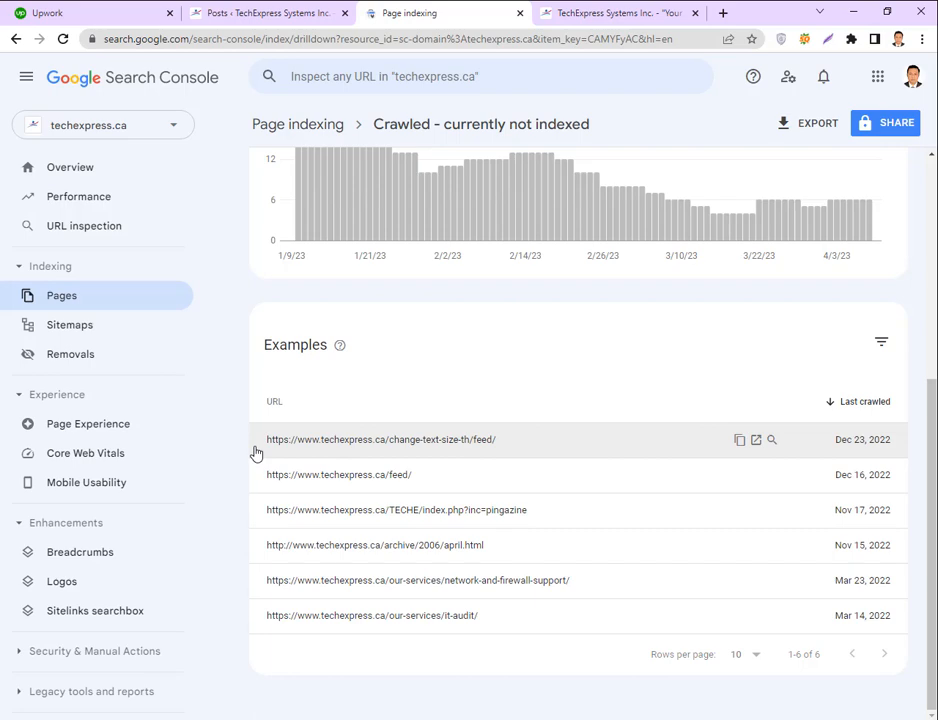
click(758, 443)
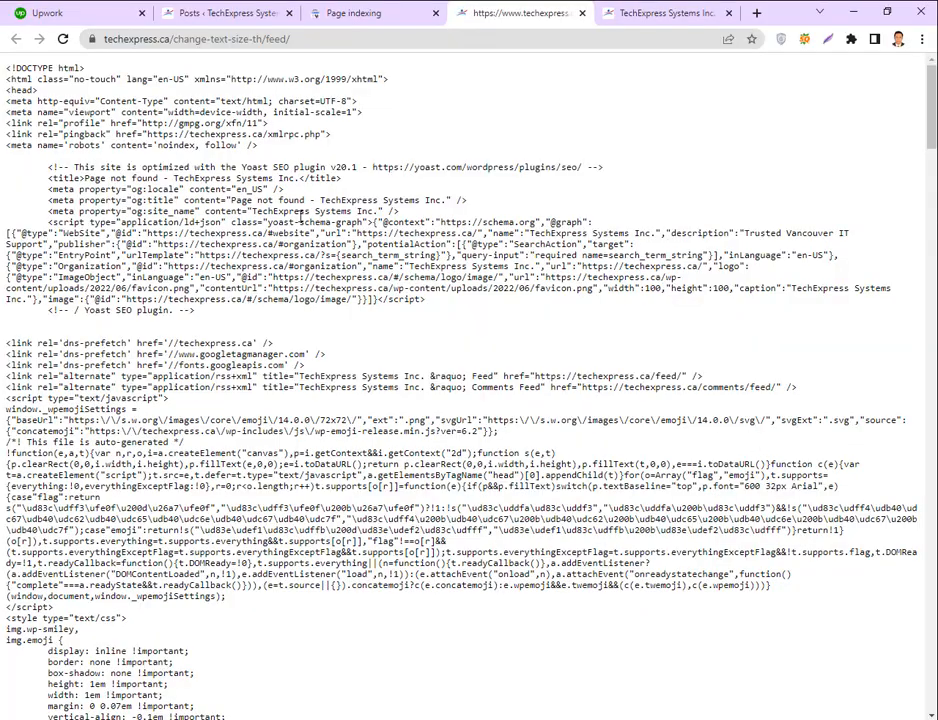
scroll(232, 287, down, 3)
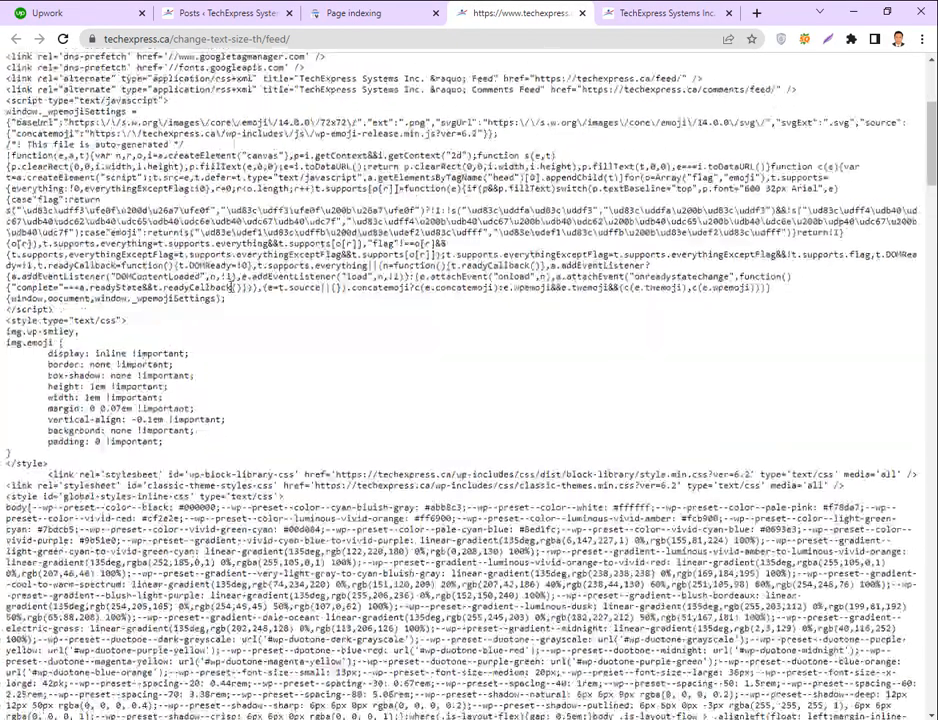
scroll(229, 287, down, 15)
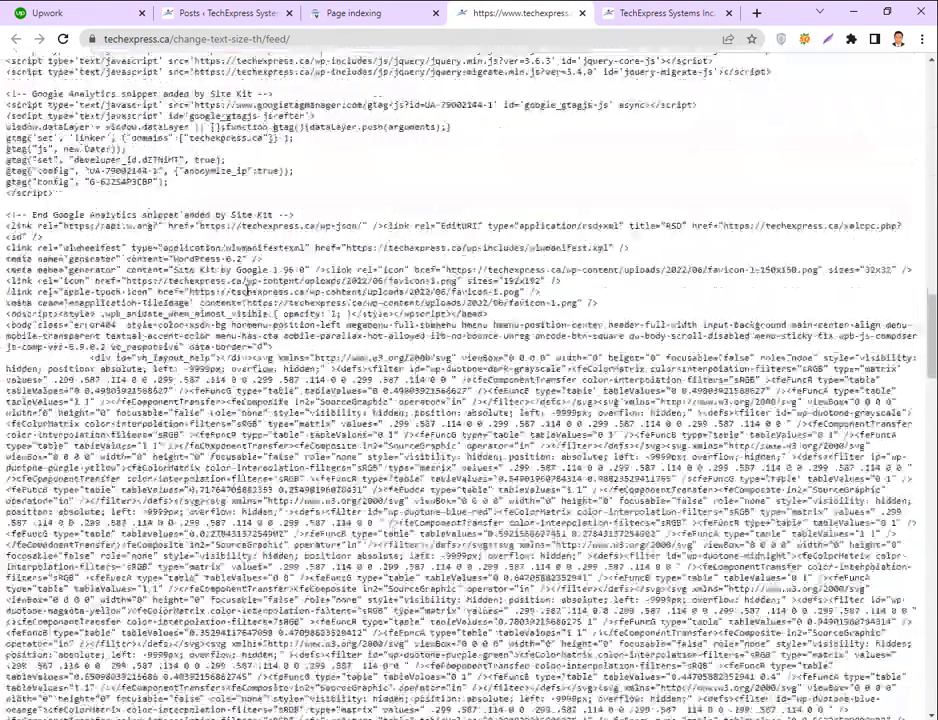
scroll(232, 290, down, 6)
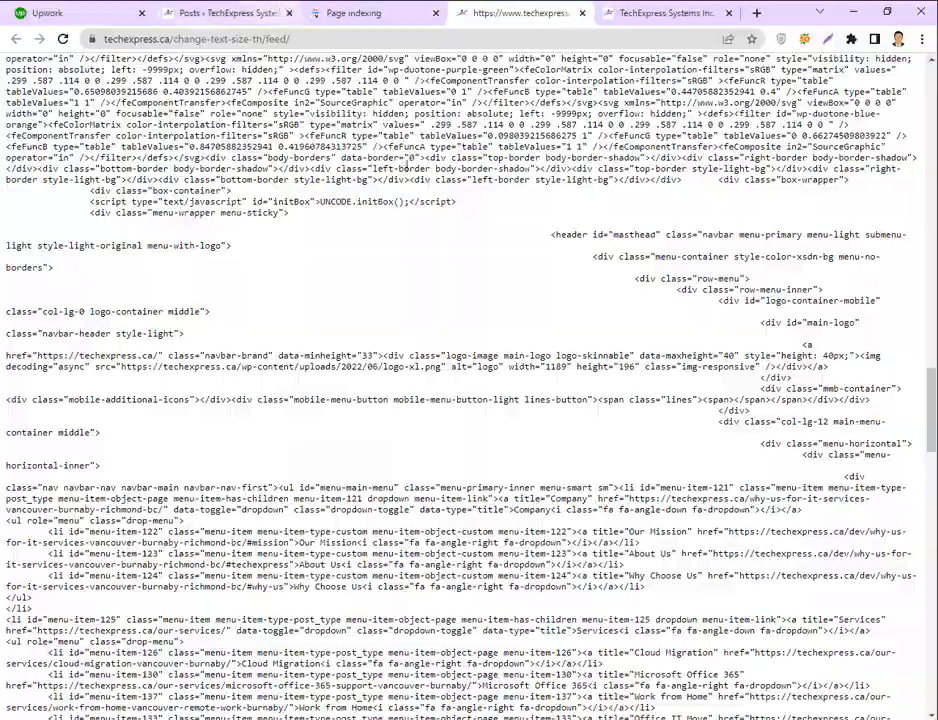
scroll(490, 212, up, 4)
scroll(488, 212, up, 15)
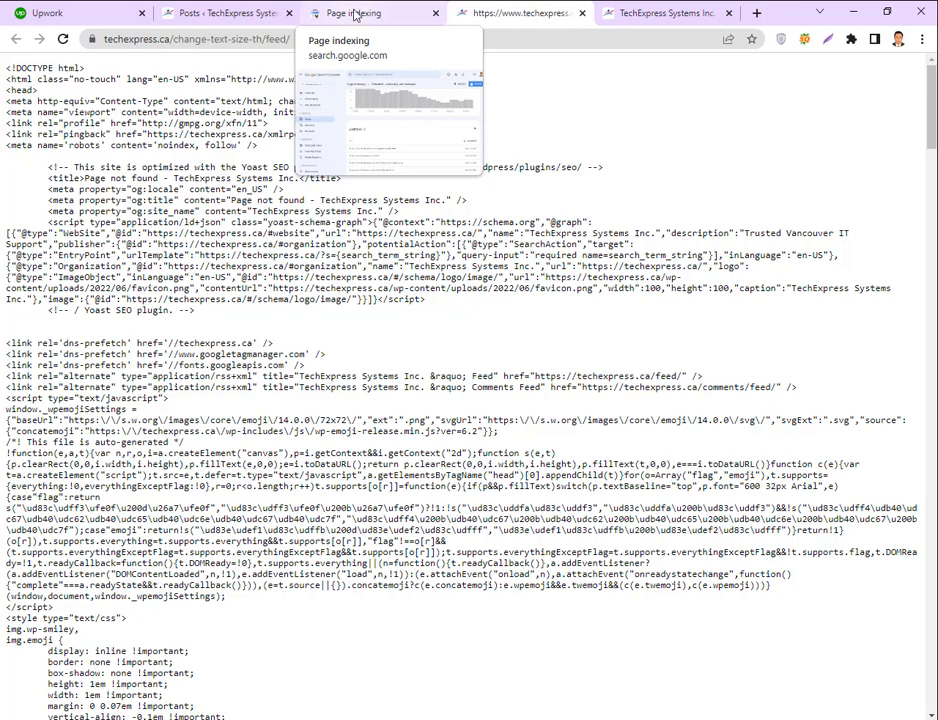
click(354, 12)
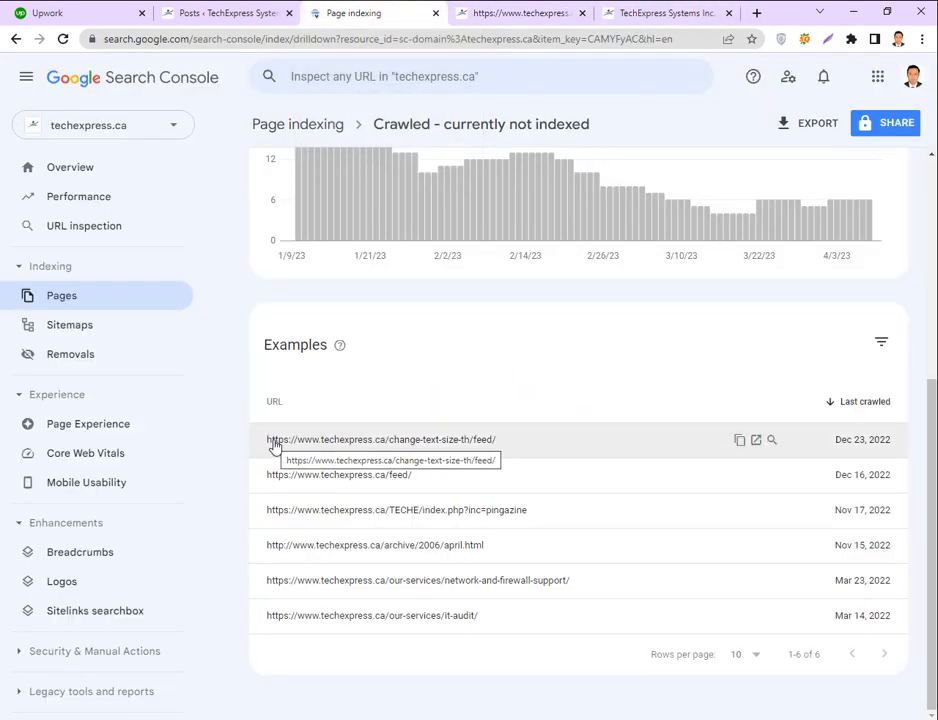
click(547, 12)
click(389, 12)
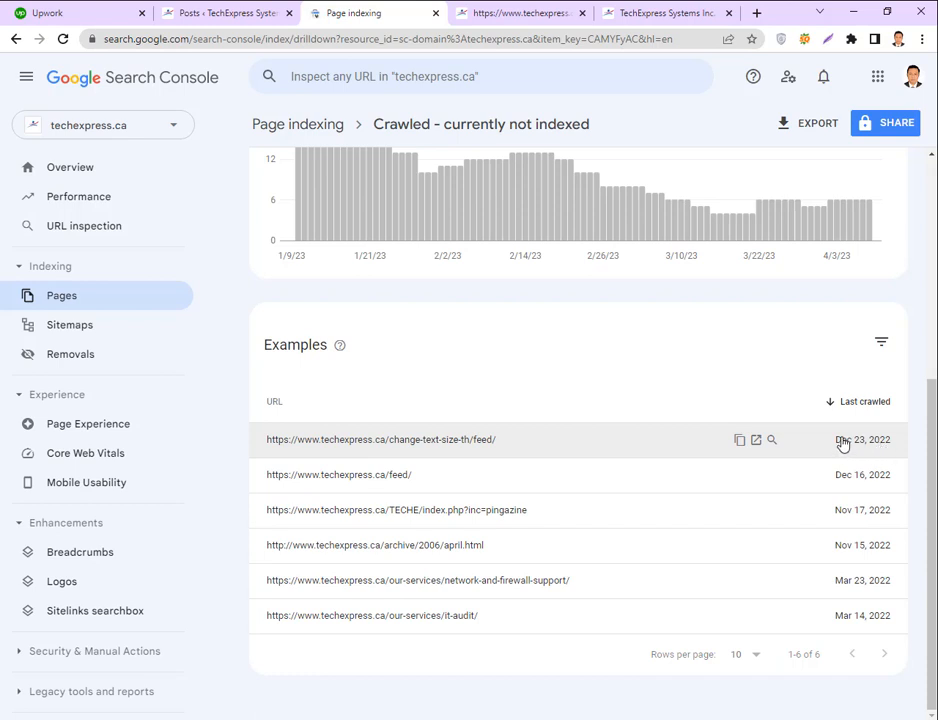
Inspect the change-text-size-th/feed/ URL from the examples list and review its discovery, crawl and indexing details.
scroll(643, 447, up, 3)
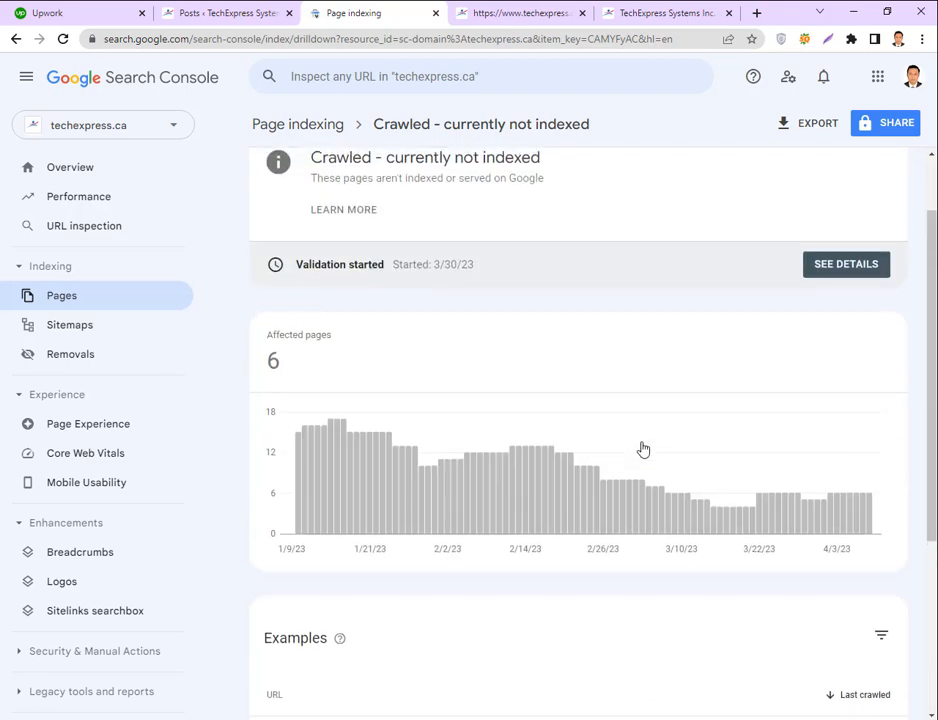
scroll(643, 449, down, 2)
scroll(643, 445, down, 1)
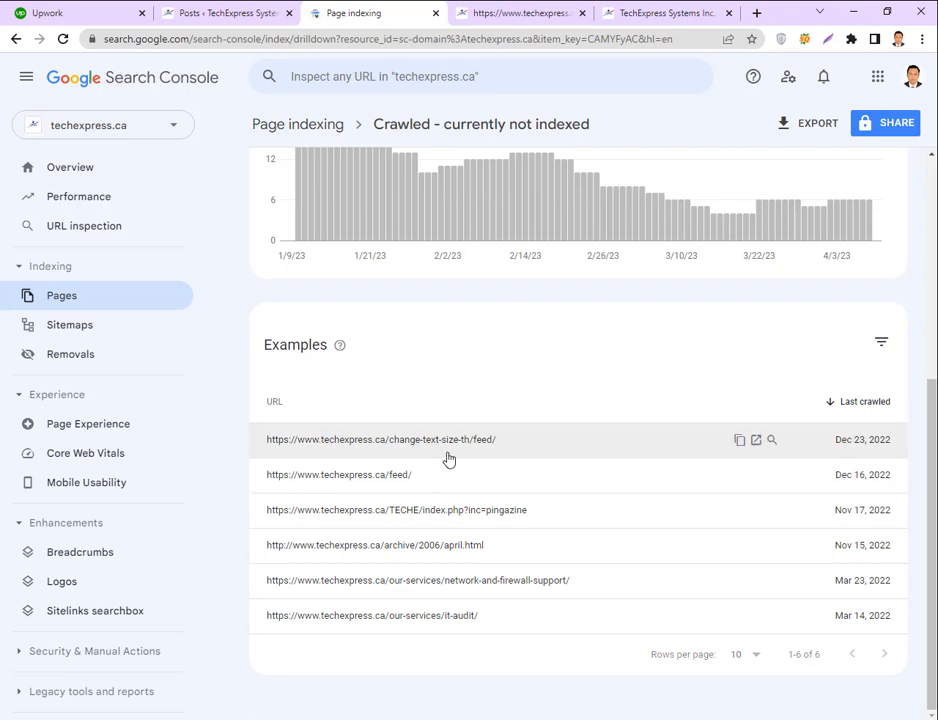
click(774, 441)
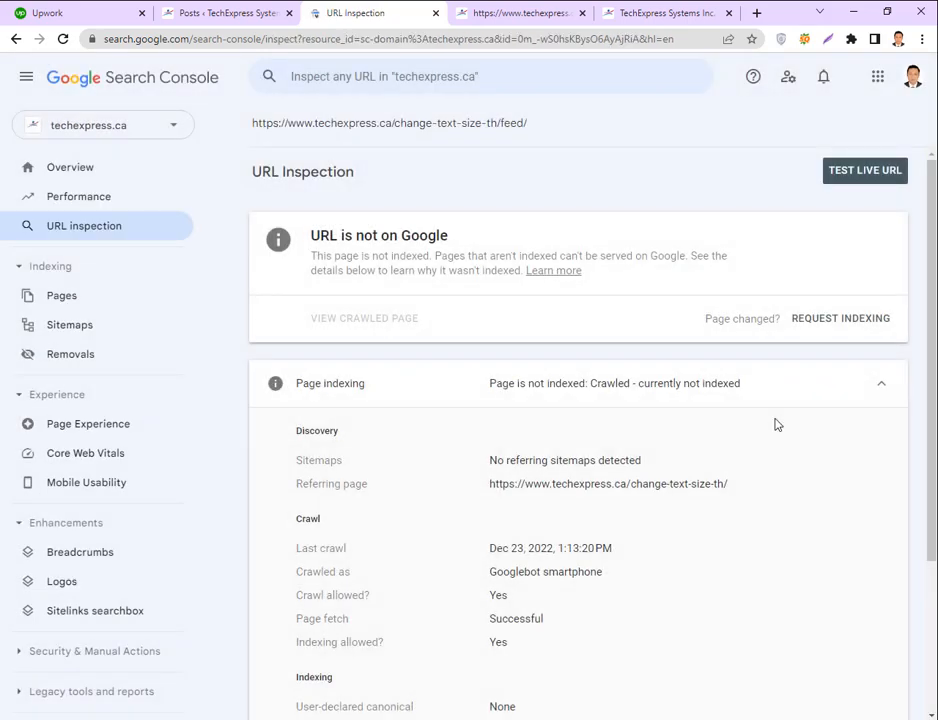
scroll(545, 466, down, 2)
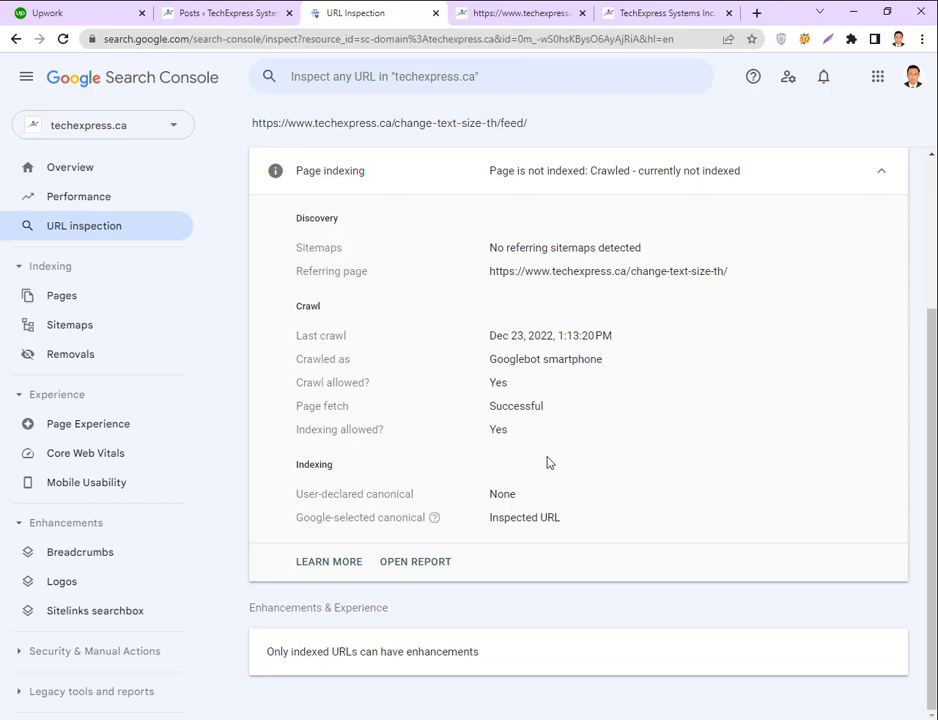
scroll(547, 462, up, 2)
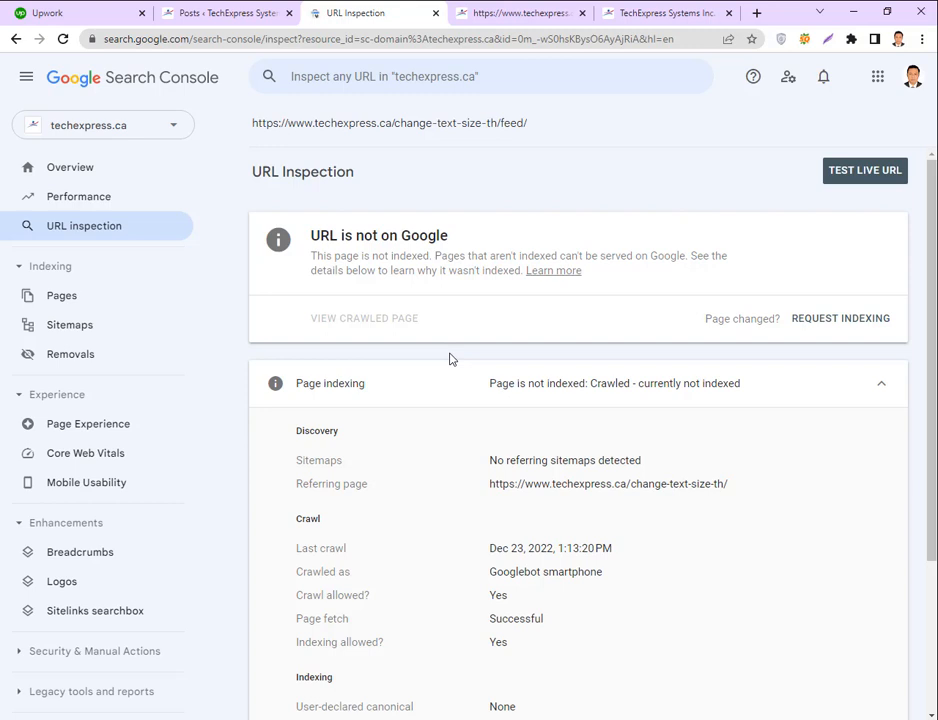
Run a live test on the inspected URL and review its Google availability and crawl details.
click(867, 170)
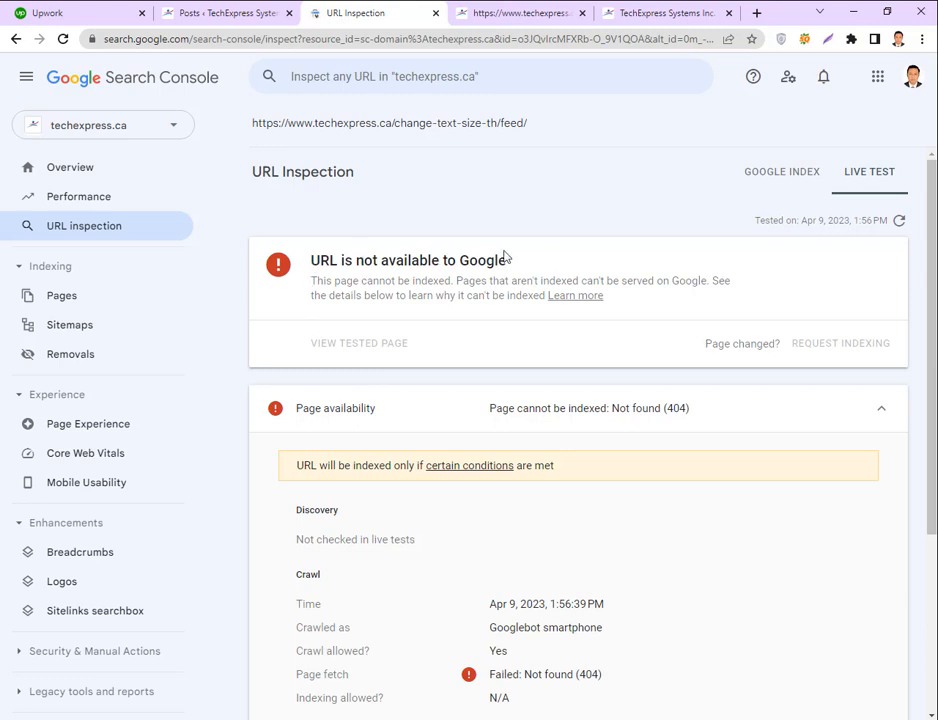
drag(510, 271, 315, 268)
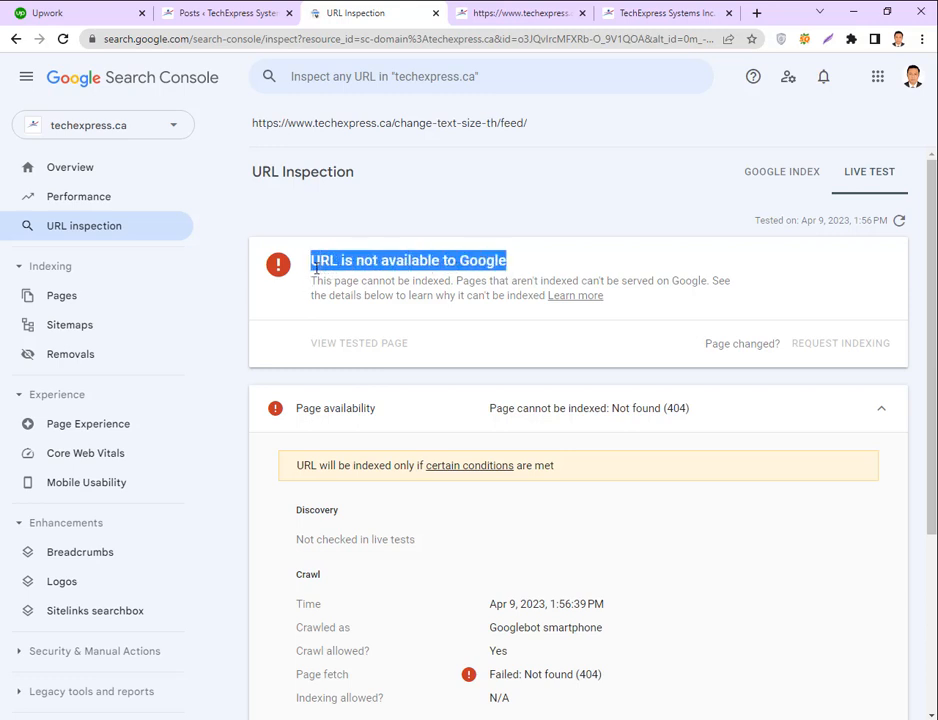
click(320, 260)
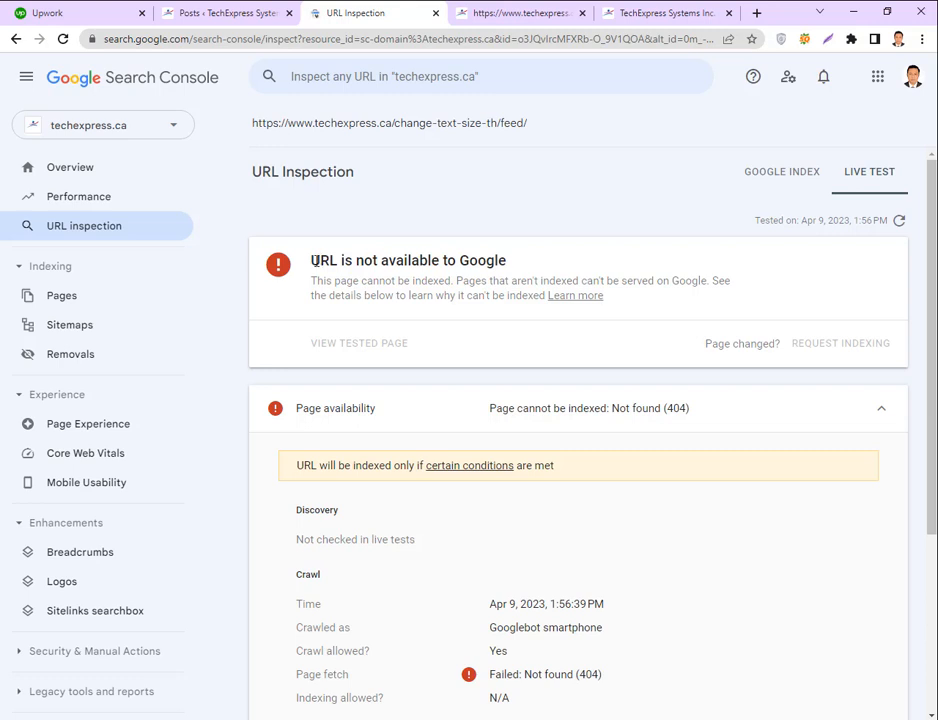
drag(313, 260, 540, 248)
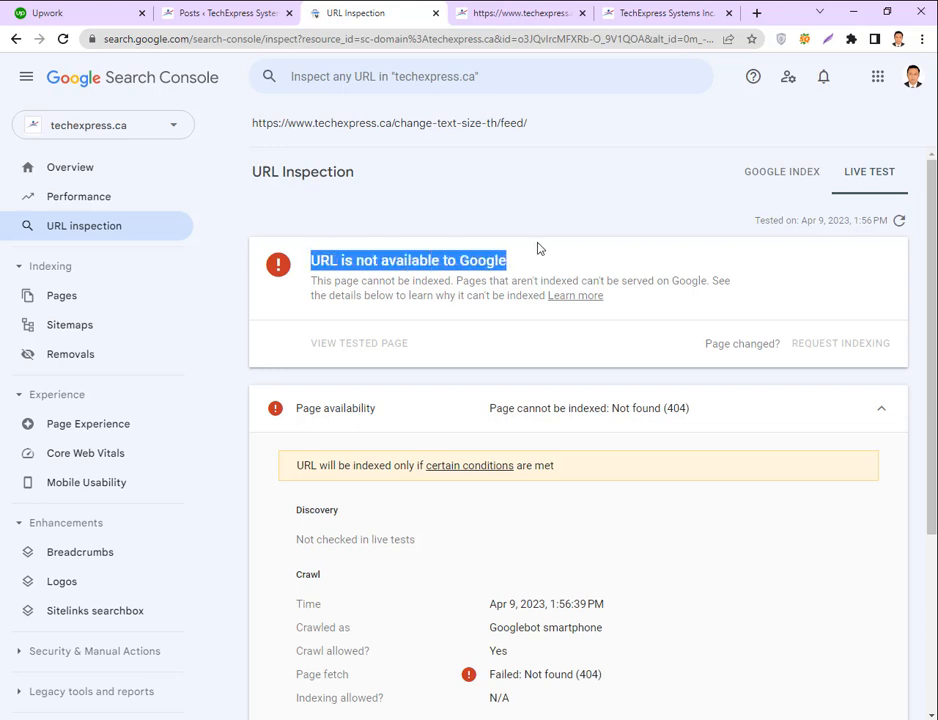
click(540, 250)
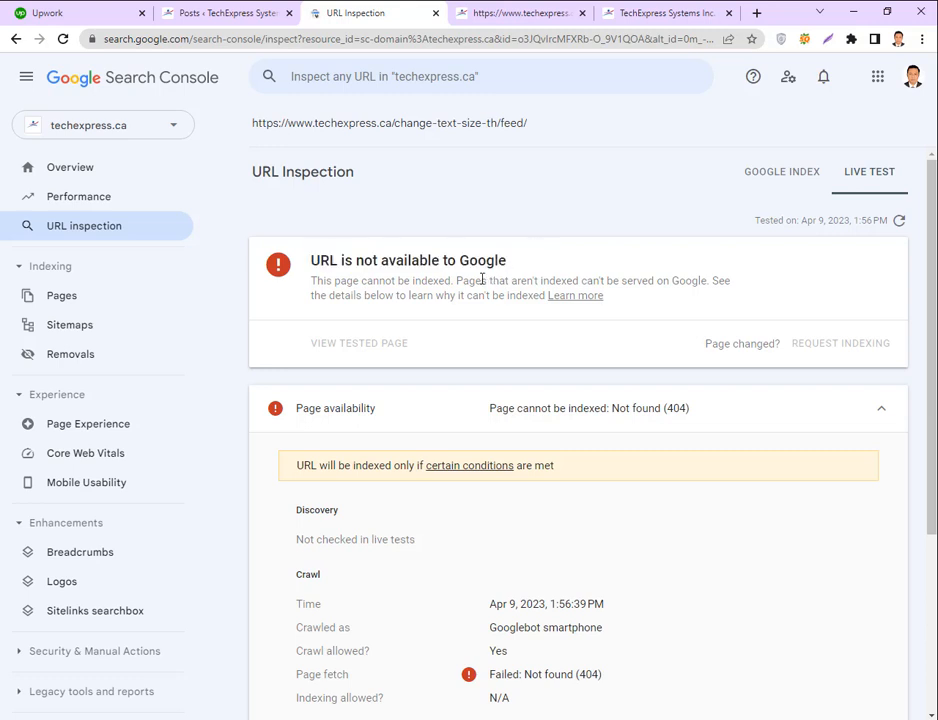
scroll(479, 272, down, 3)
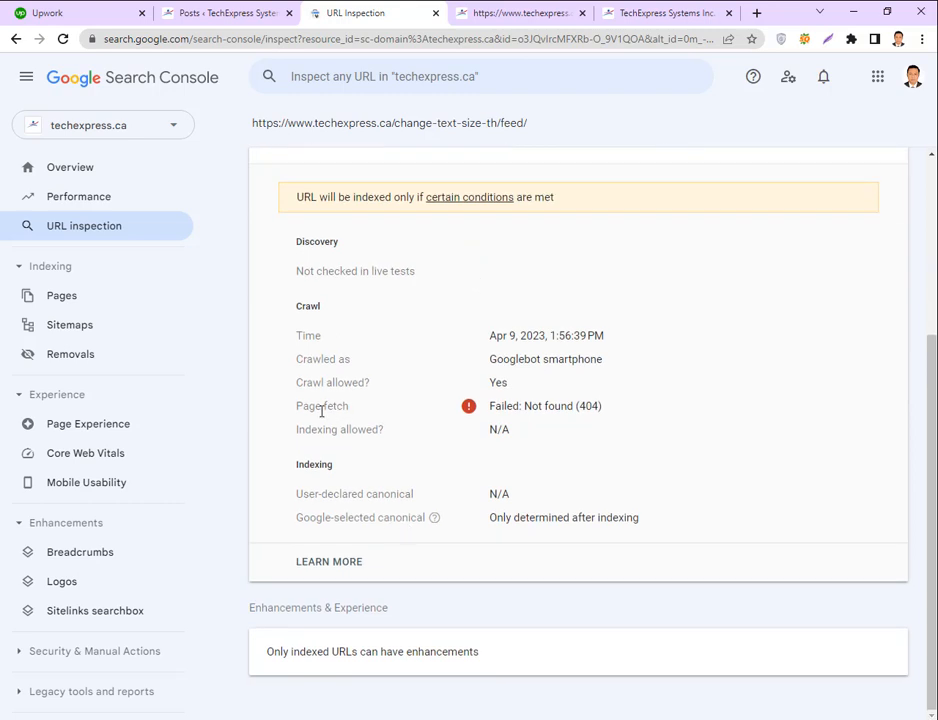
Review the page fetch result in the live test's crawl details and the overall availability verdict.
drag(331, 406, 578, 412)
click(545, 404)
click(613, 414)
scroll(474, 469, up, 3)
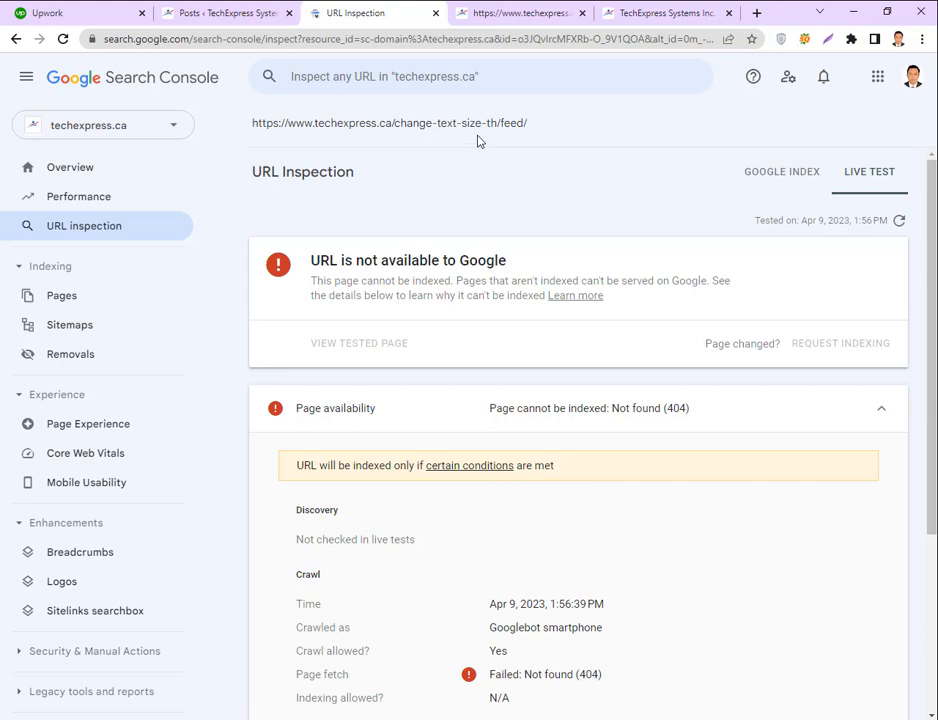
Return to the "Crawled - currently not indexed" report and copy the change-text-size-th/feed/ URL from its examples.
click(67, 297)
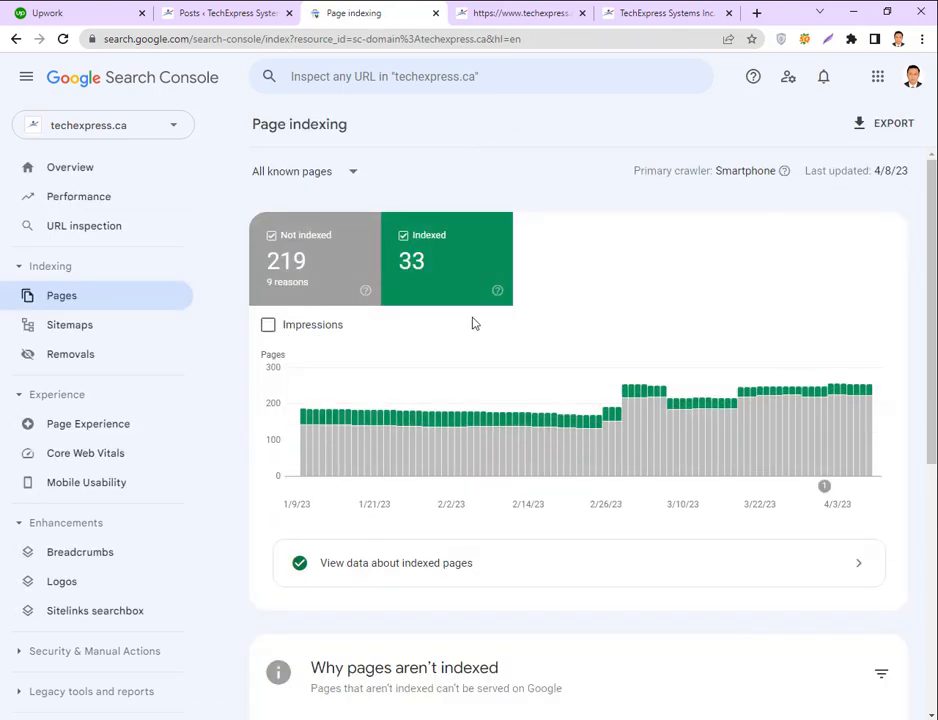
click(314, 272)
scroll(520, 405, down, 1)
scroll(520, 405, down, 4)
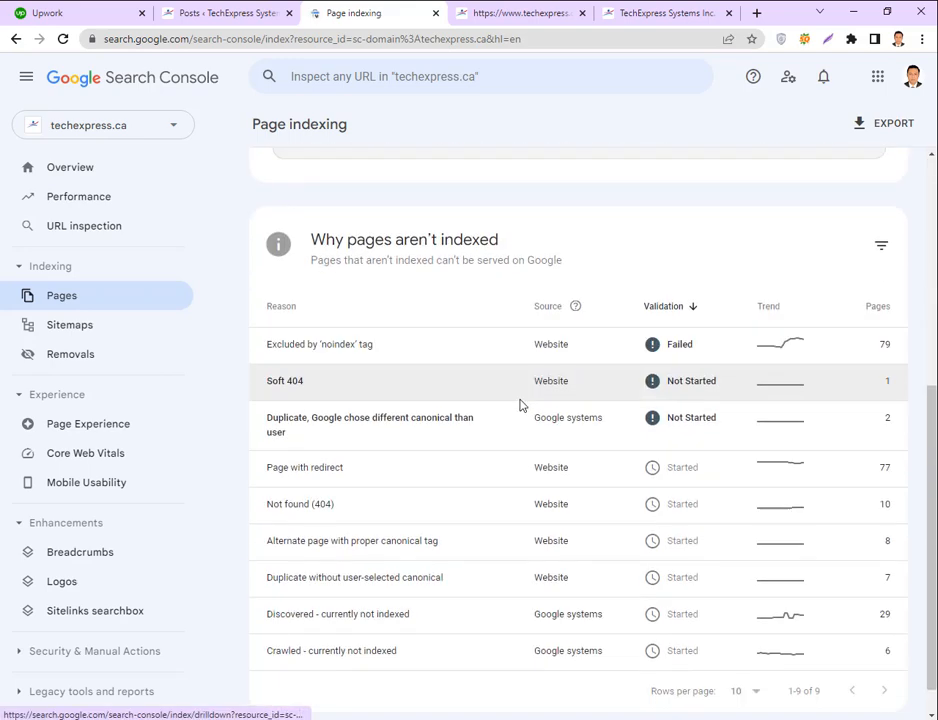
click(412, 626)
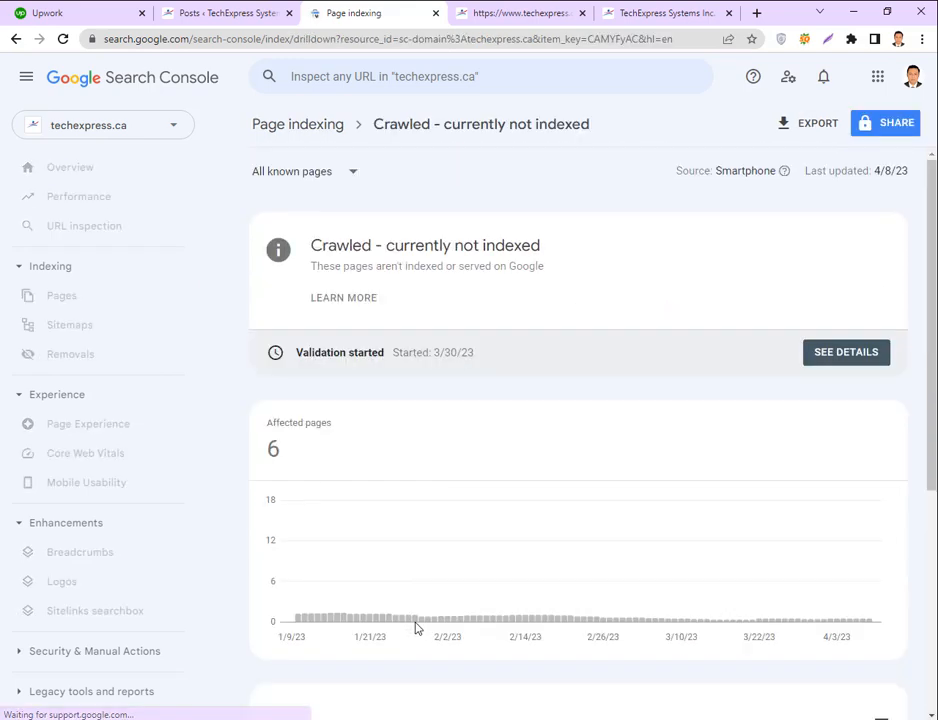
scroll(405, 621, down, 4)
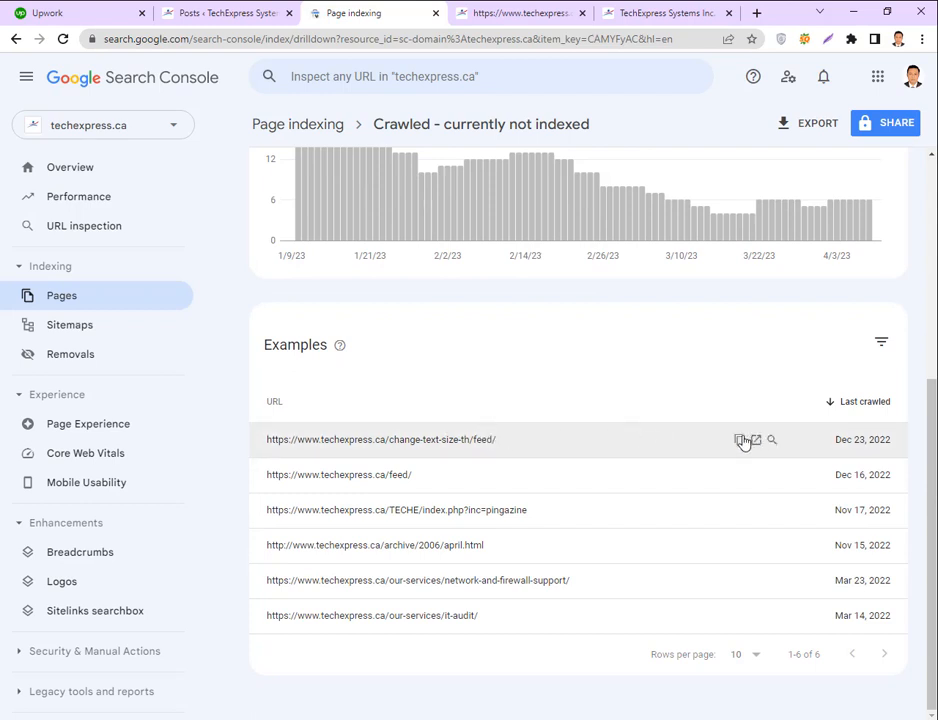
click(740, 441)
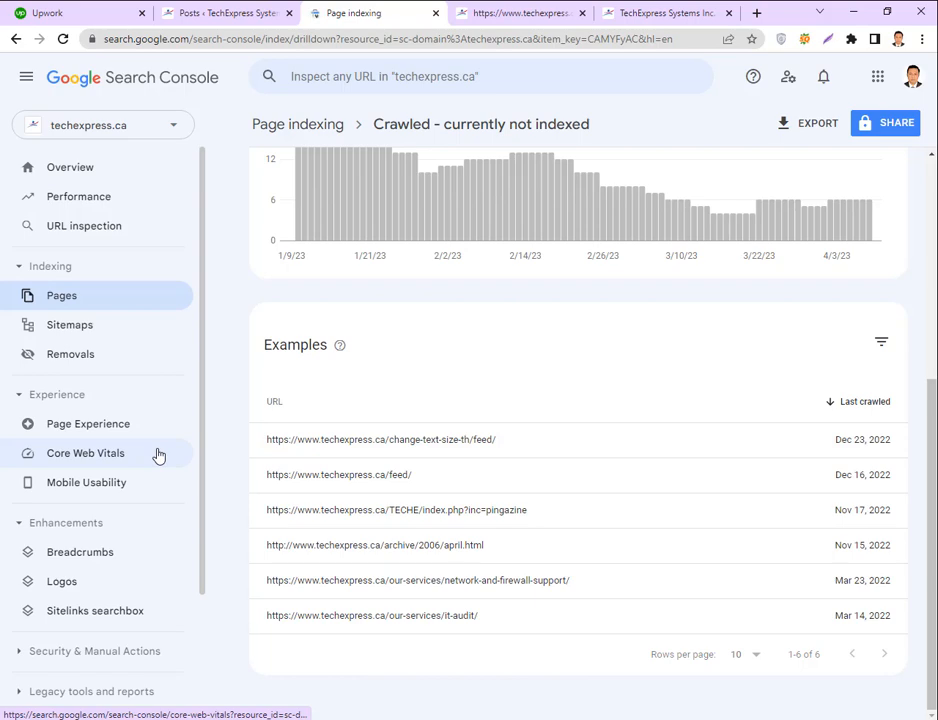
click(71, 354)
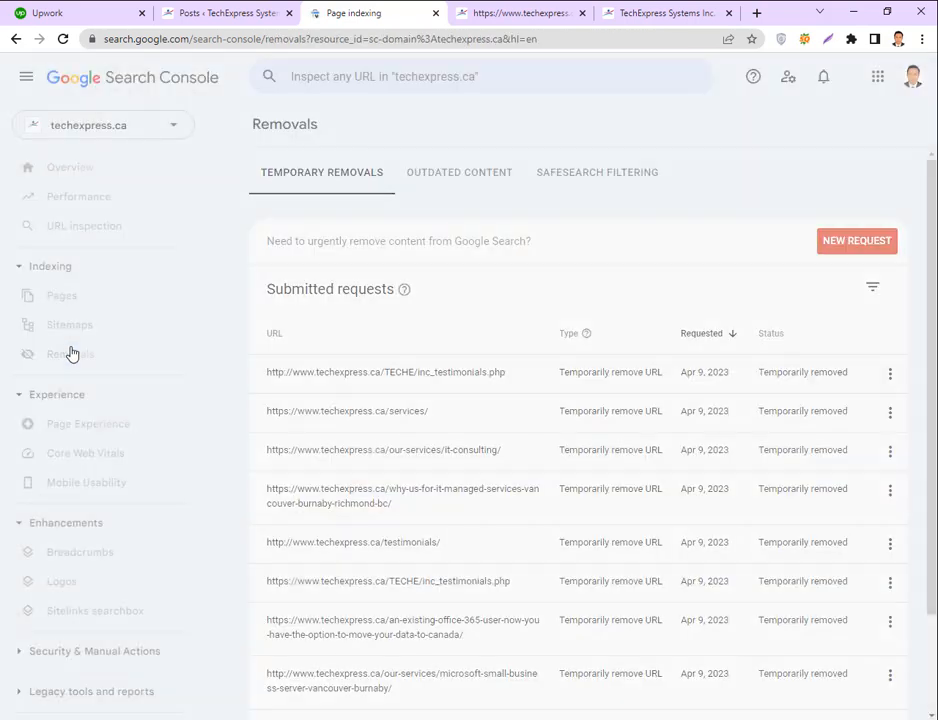
click(857, 243)
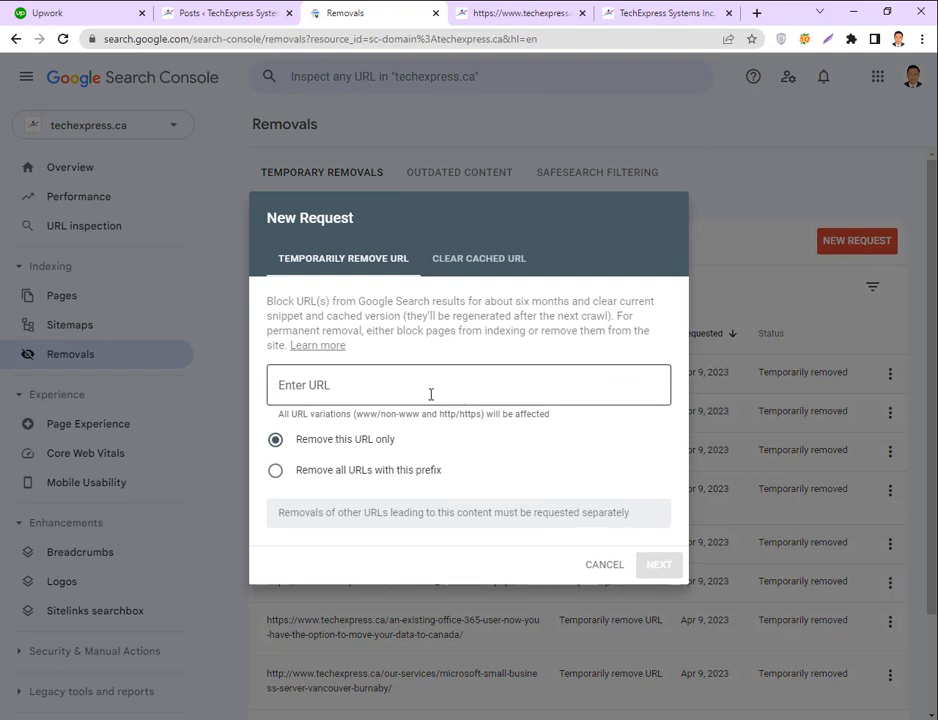
click(376, 387)
right_click(398, 388)
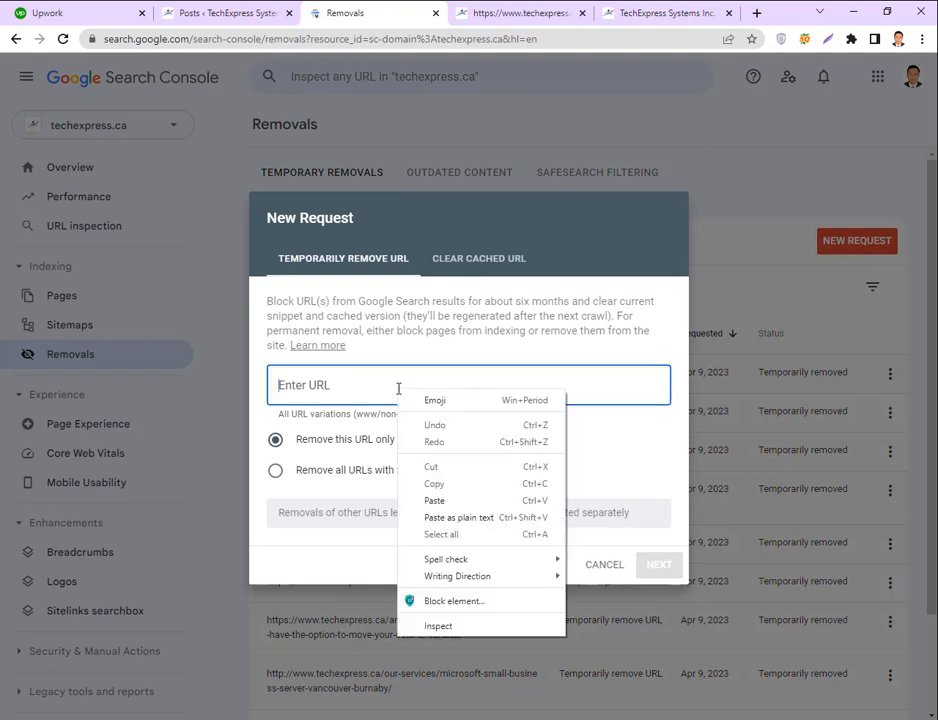
click(445, 501)
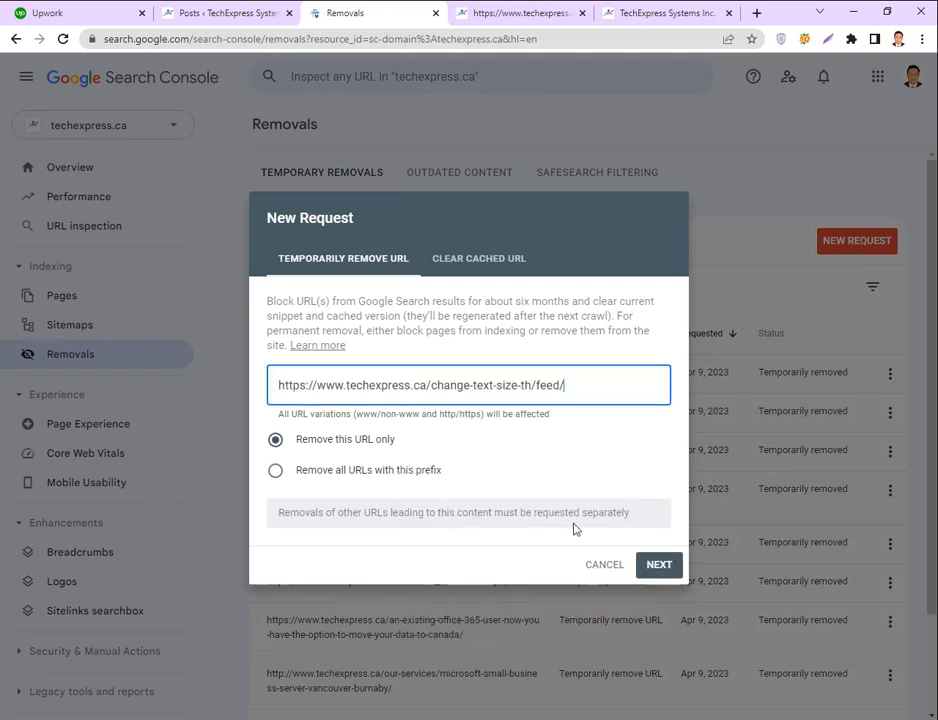
click(660, 566)
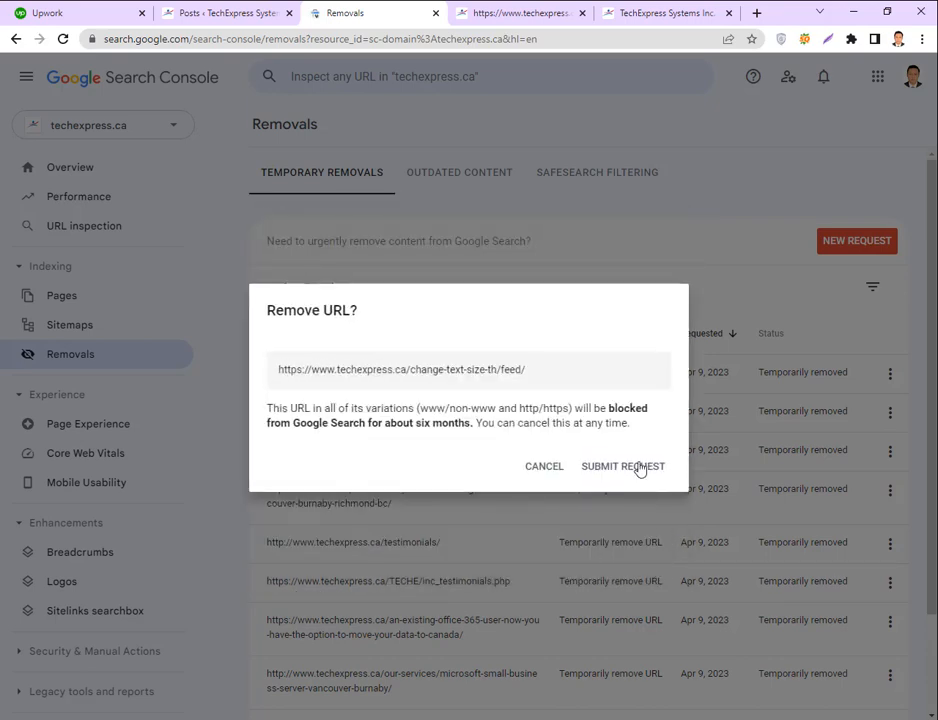
click(640, 467)
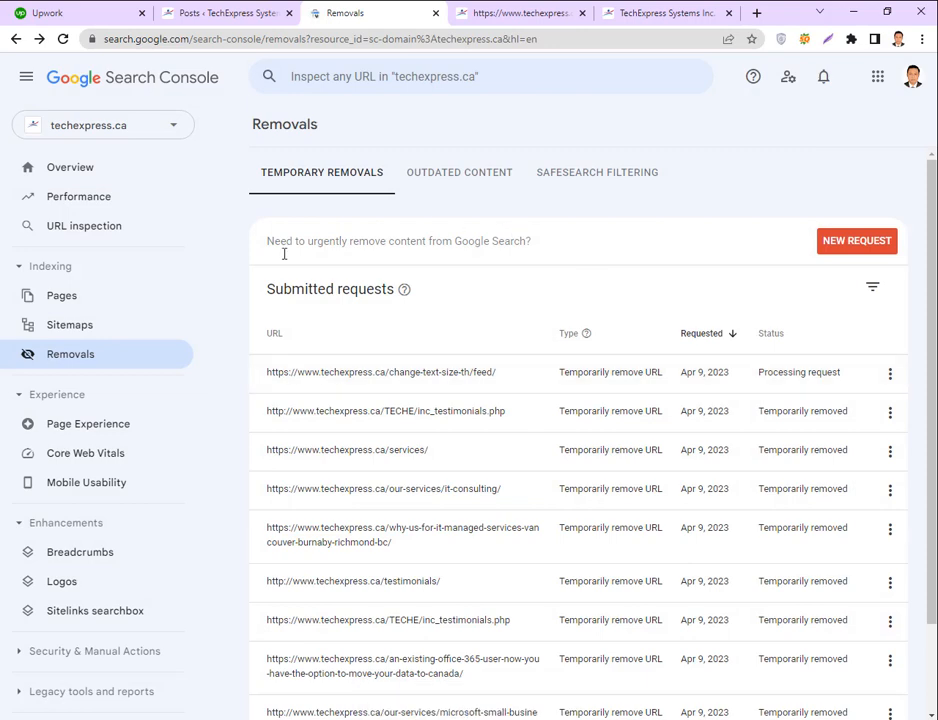
Reopen the "Crawled - currently not indexed" report from the page indexing overview and bring up its example URLs.
click(84, 310)
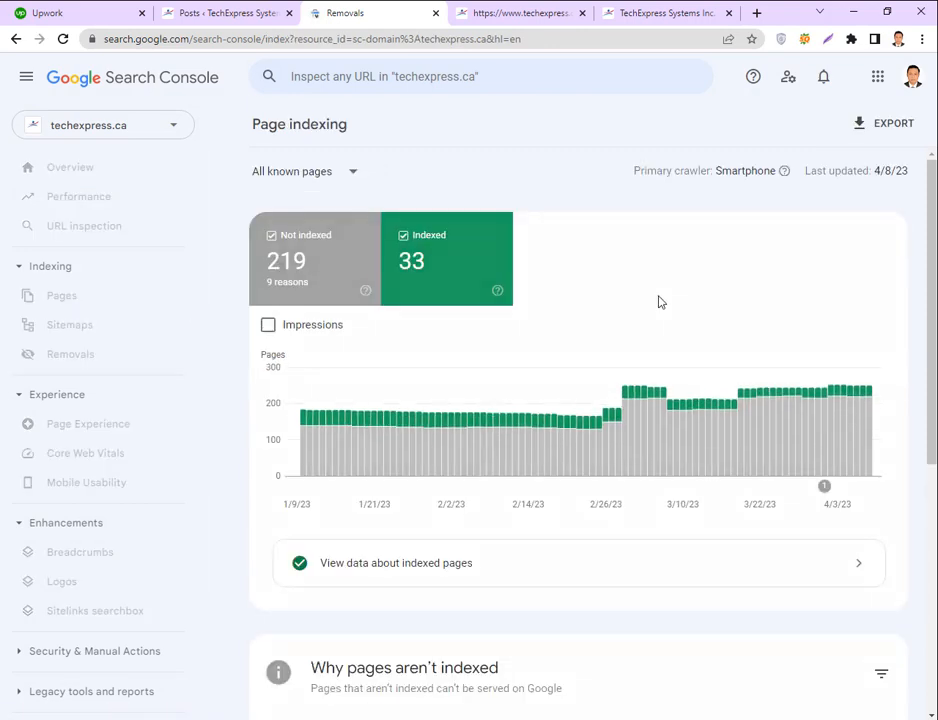
click(307, 277)
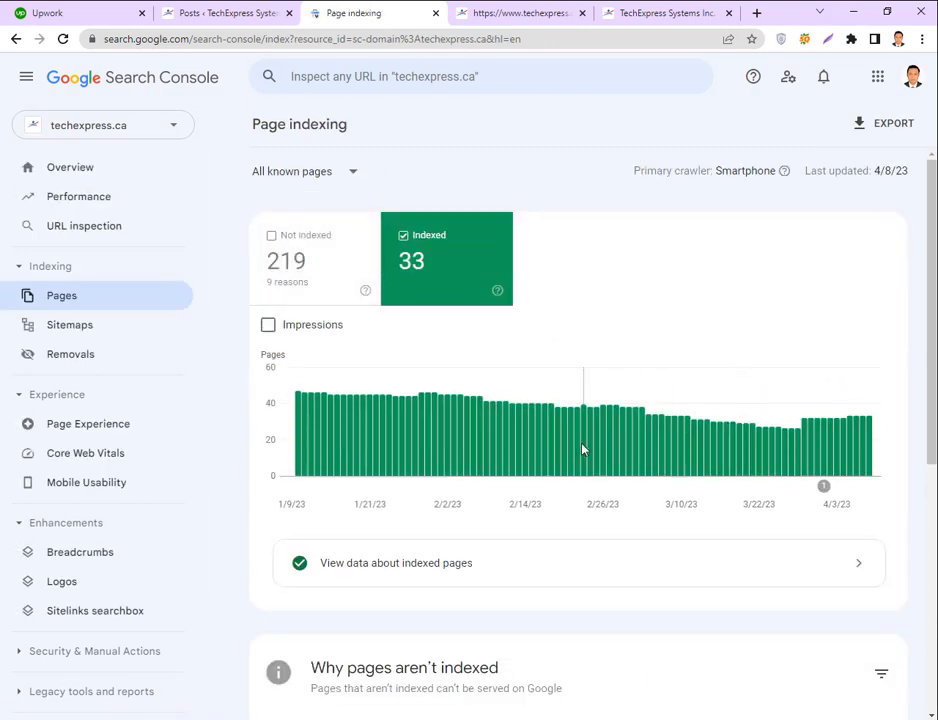
scroll(582, 446, down, 5)
click(356, 622)
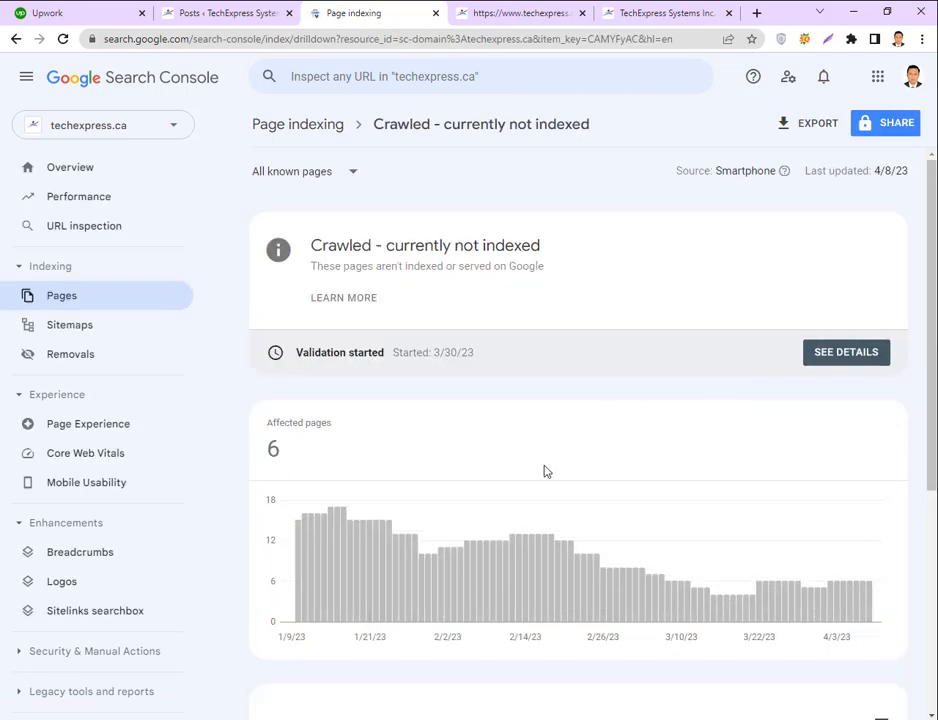
scroll(542, 474, down, 4)
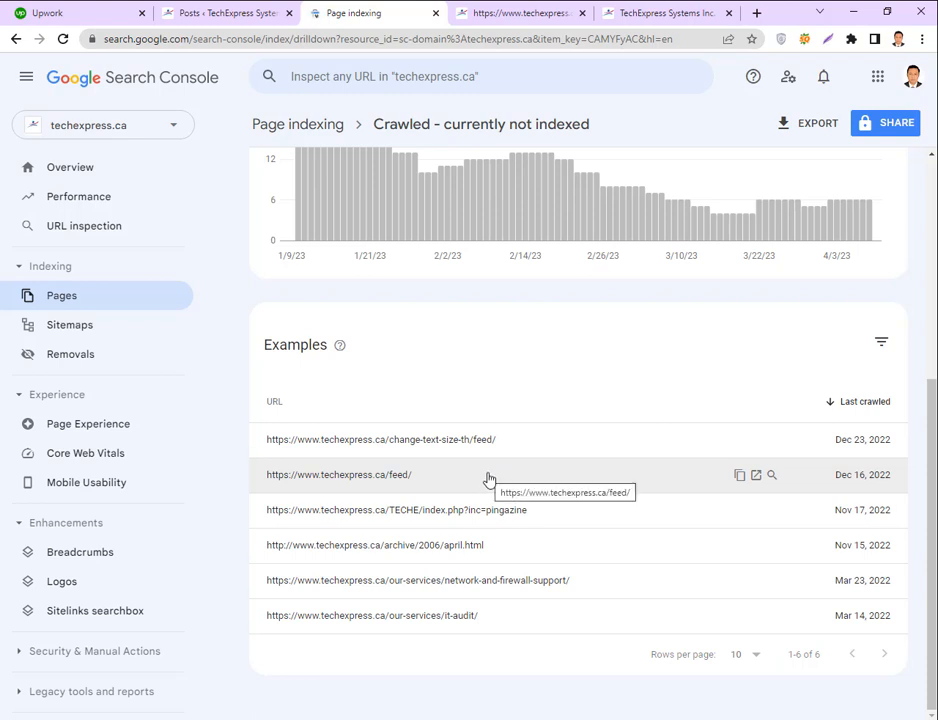
click(757, 478)
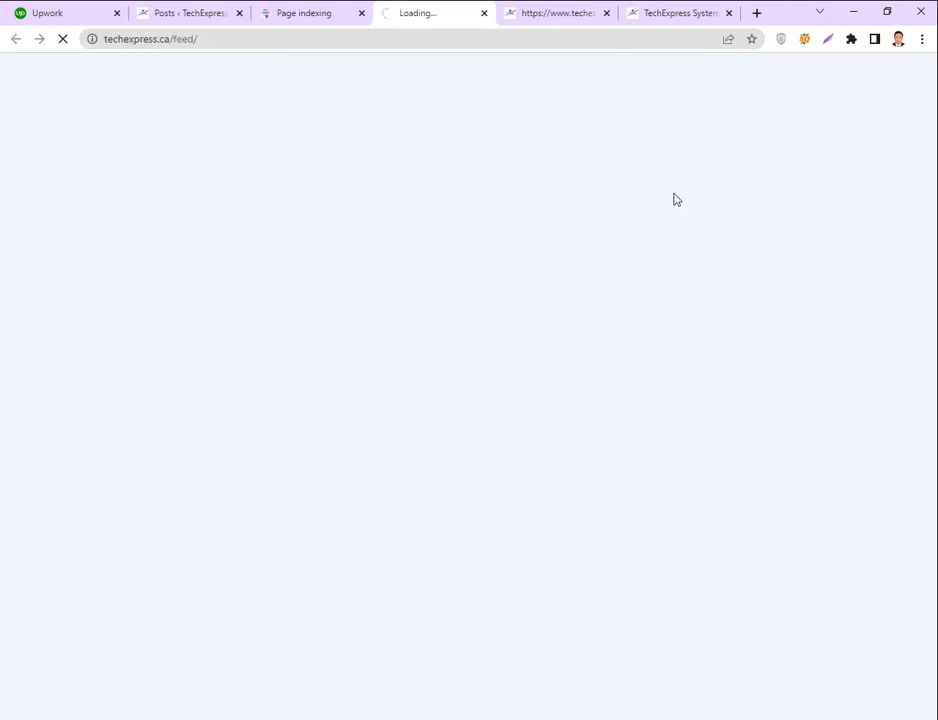
click(570, 14)
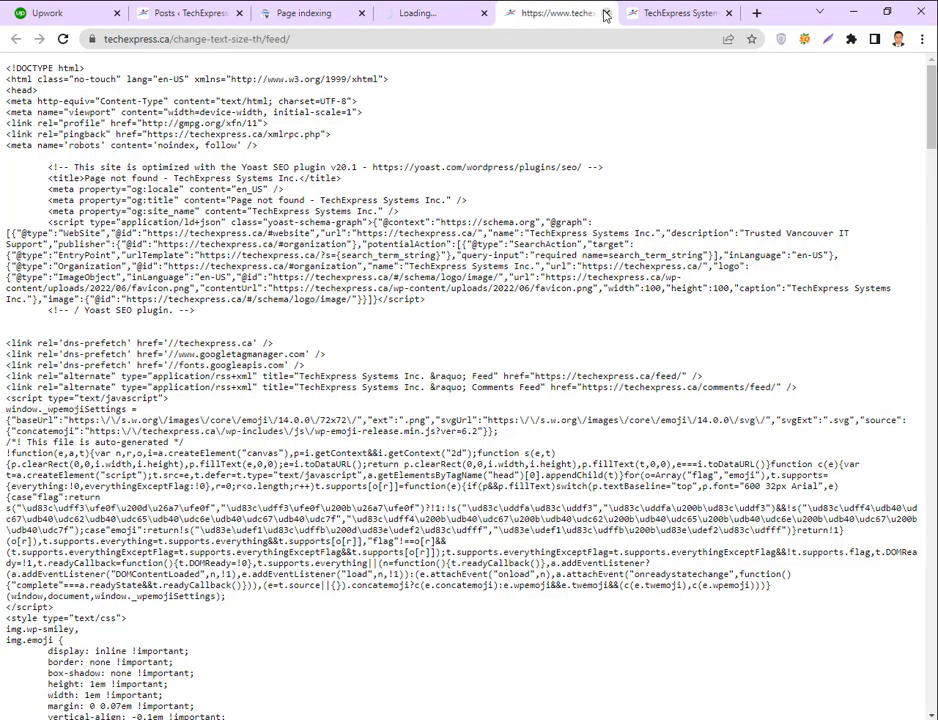
click(605, 13)
click(460, 12)
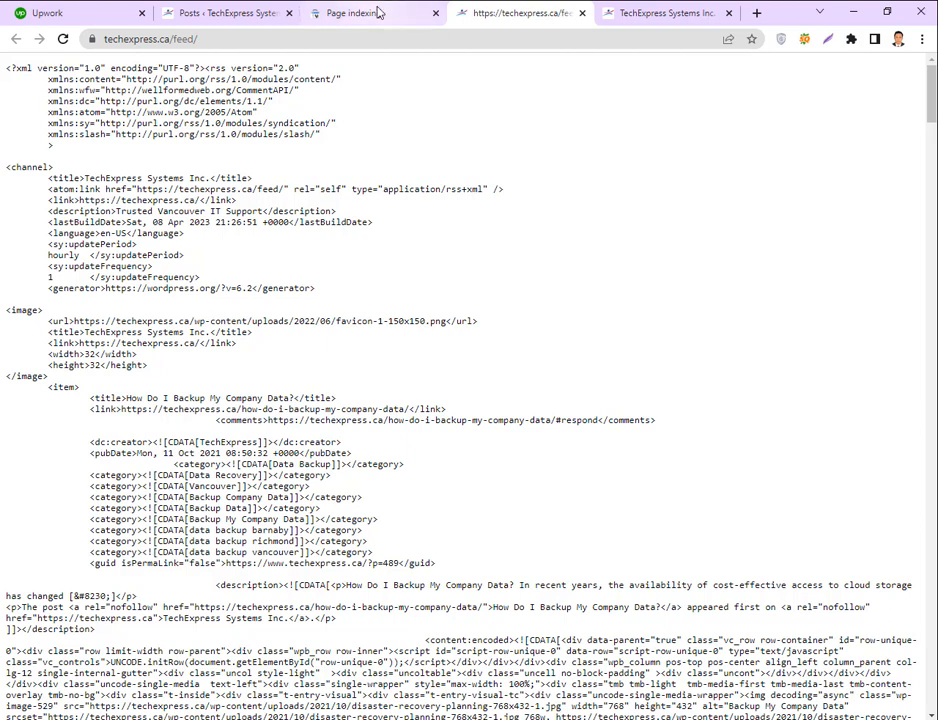
click(380, 15)
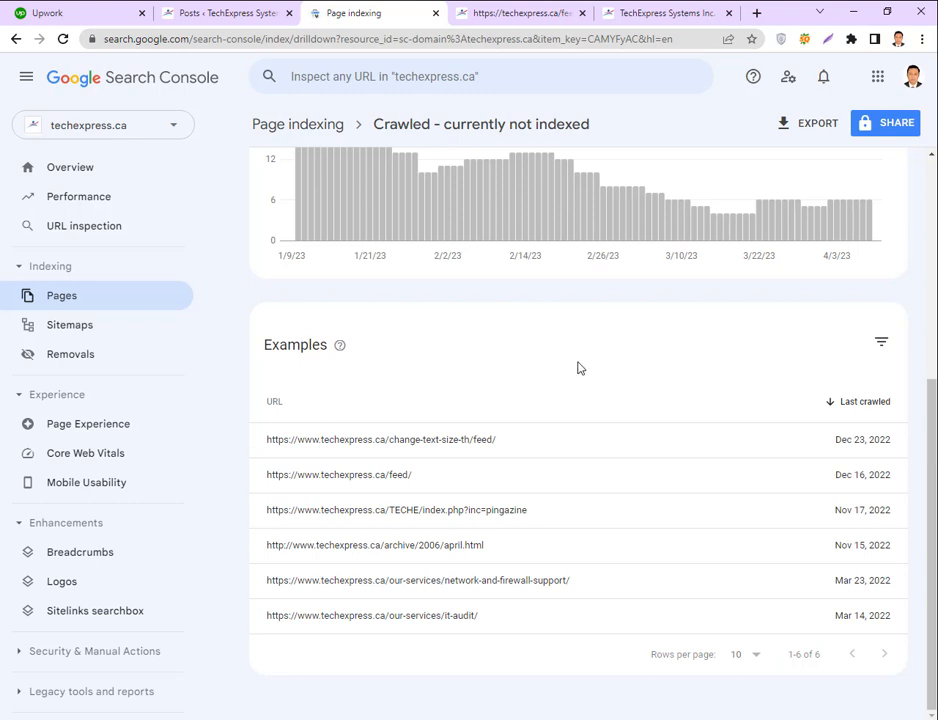
Examine the XML content of the techexpress.ca/feed/ page and go back to the issue report.
click(540, 10)
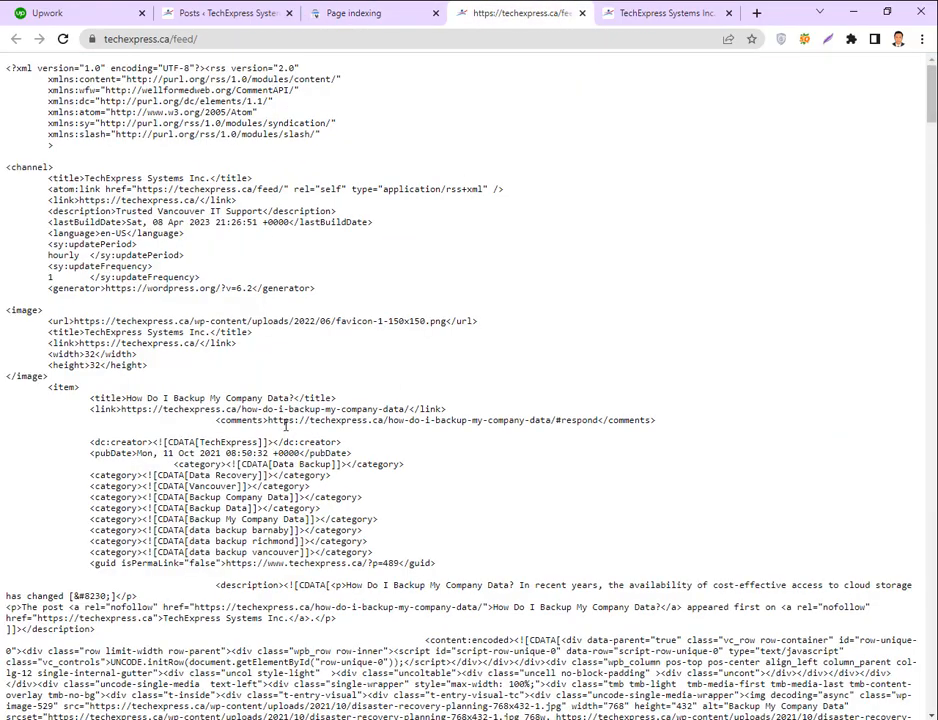
scroll(285, 424, down, 20)
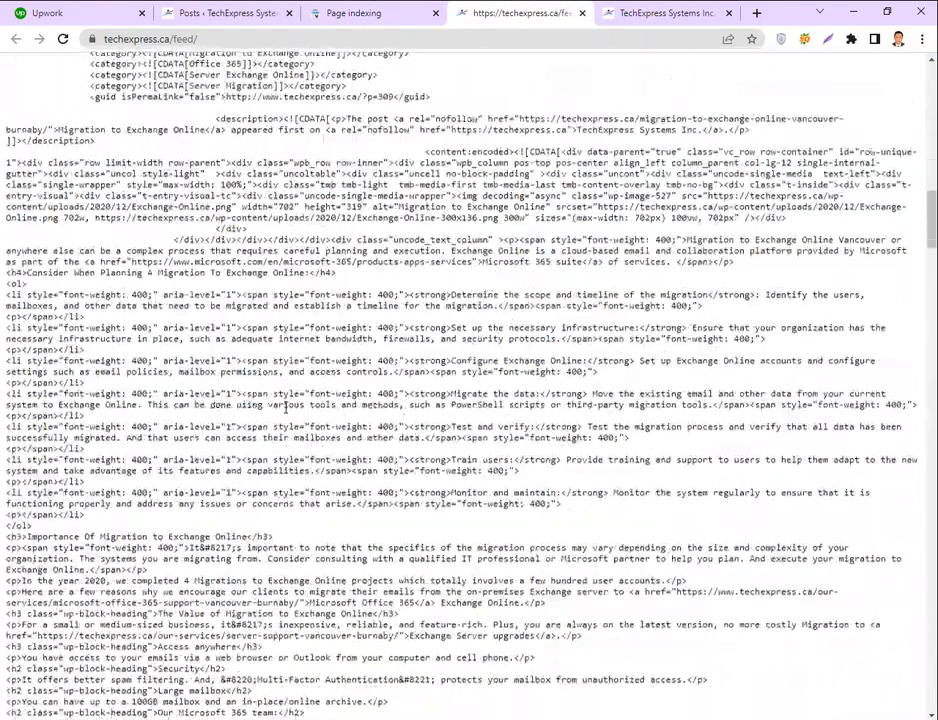
scroll(285, 407, down, 4)
scroll(285, 407, up, 12)
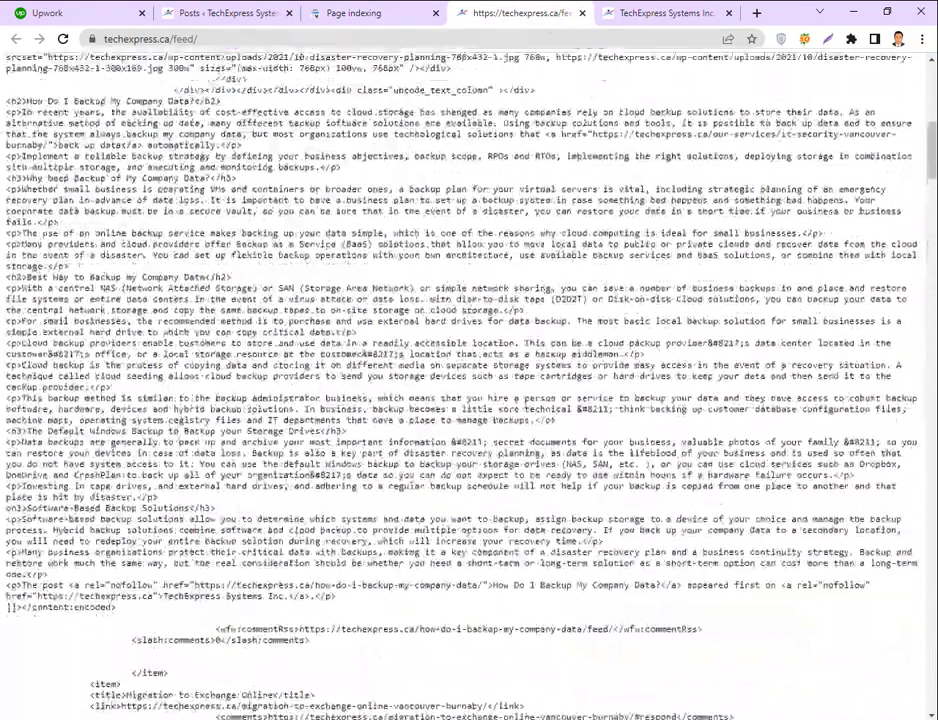
click(330, 12)
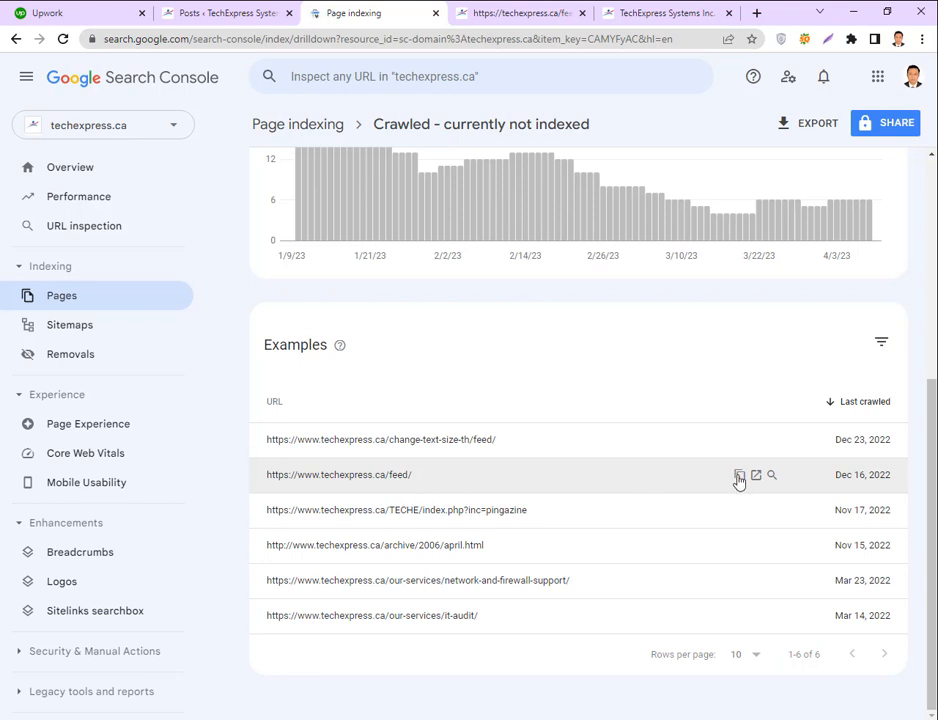
click(737, 477)
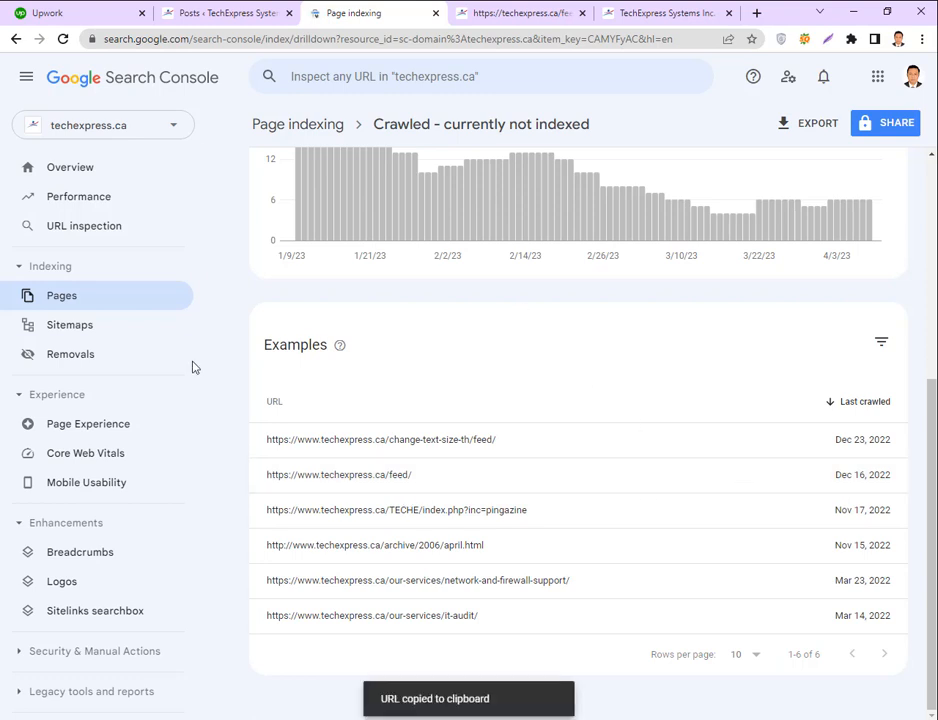
click(66, 356)
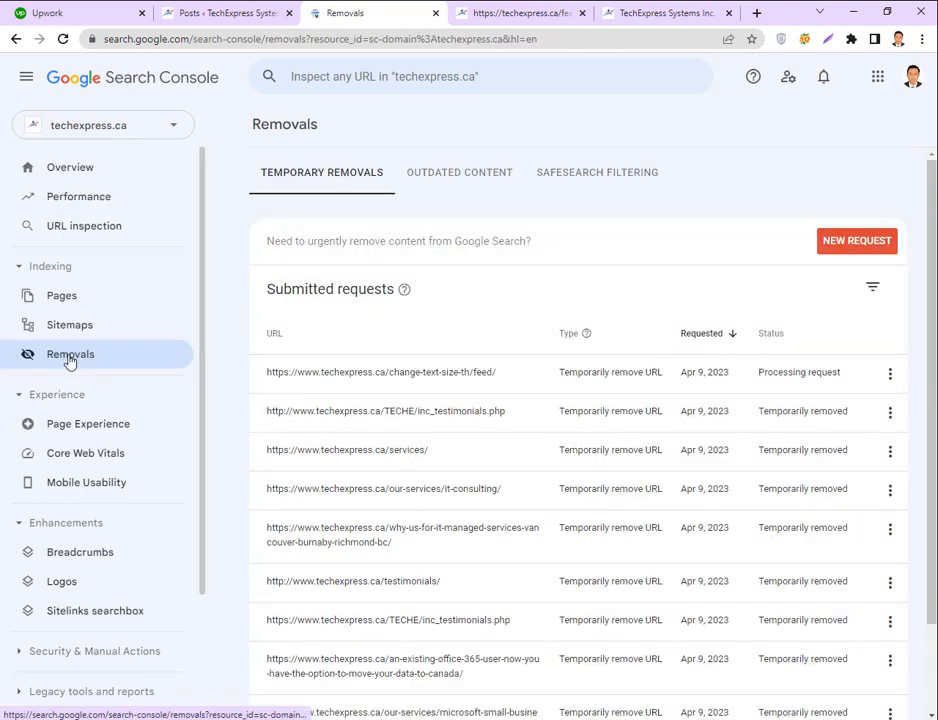
click(850, 241)
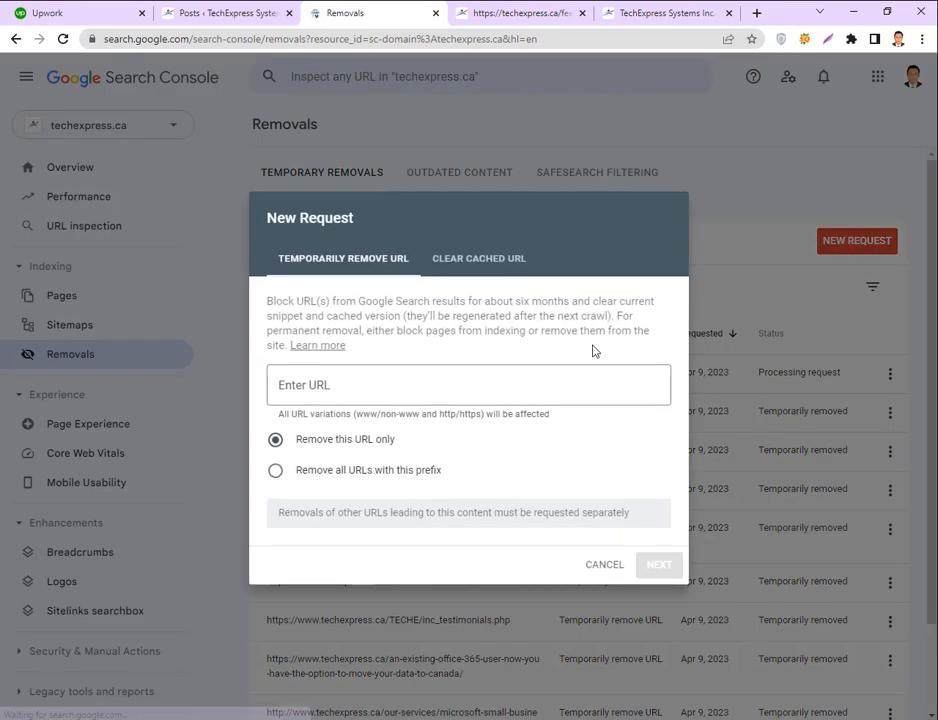
right_click(411, 393)
click(447, 519)
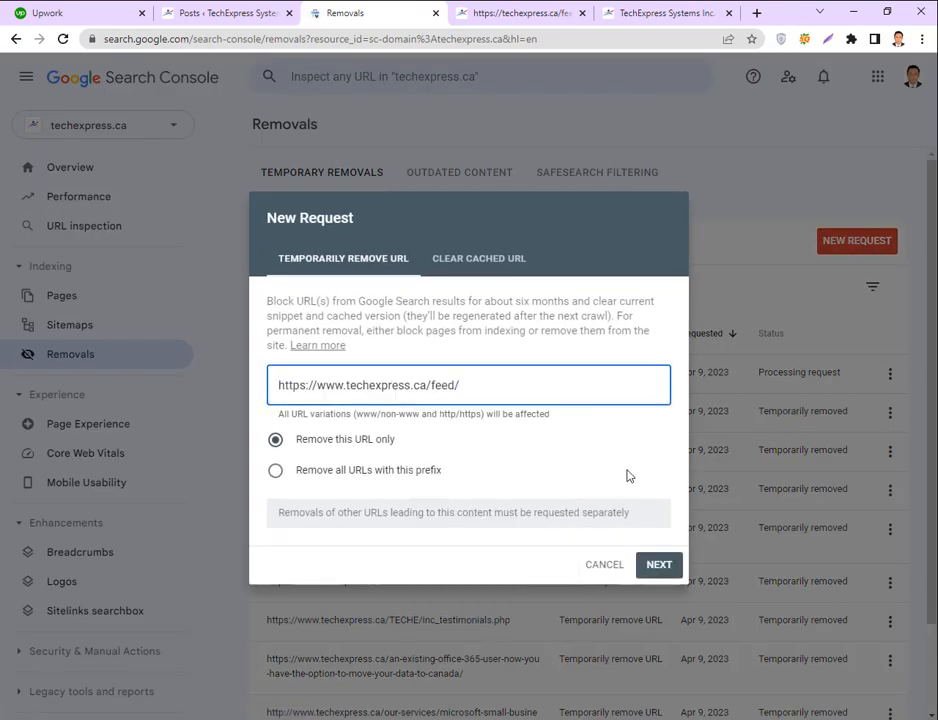
click(659, 566)
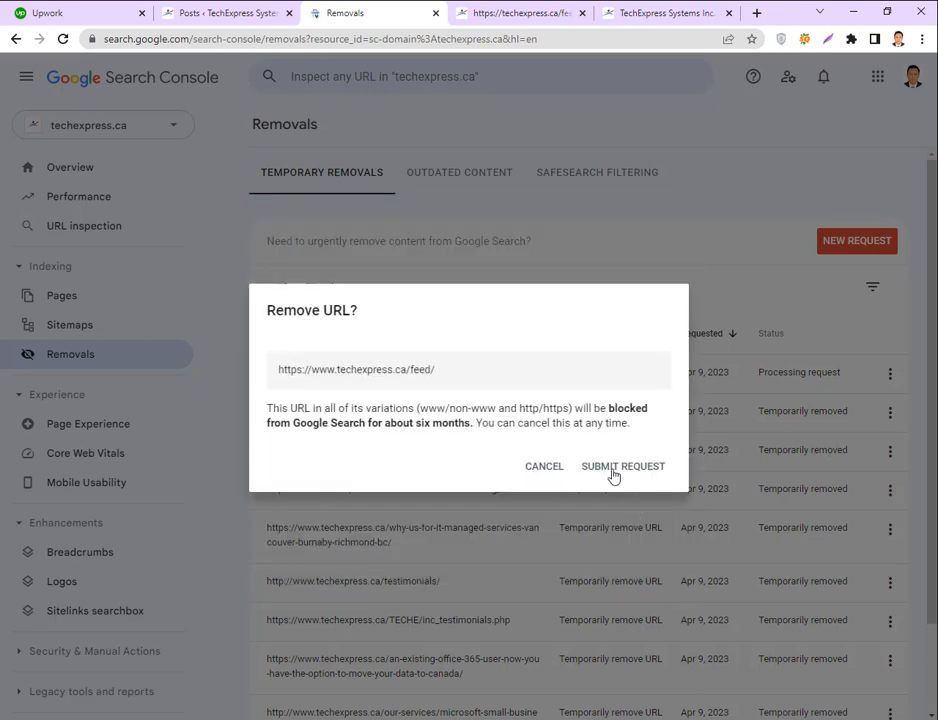
click(613, 475)
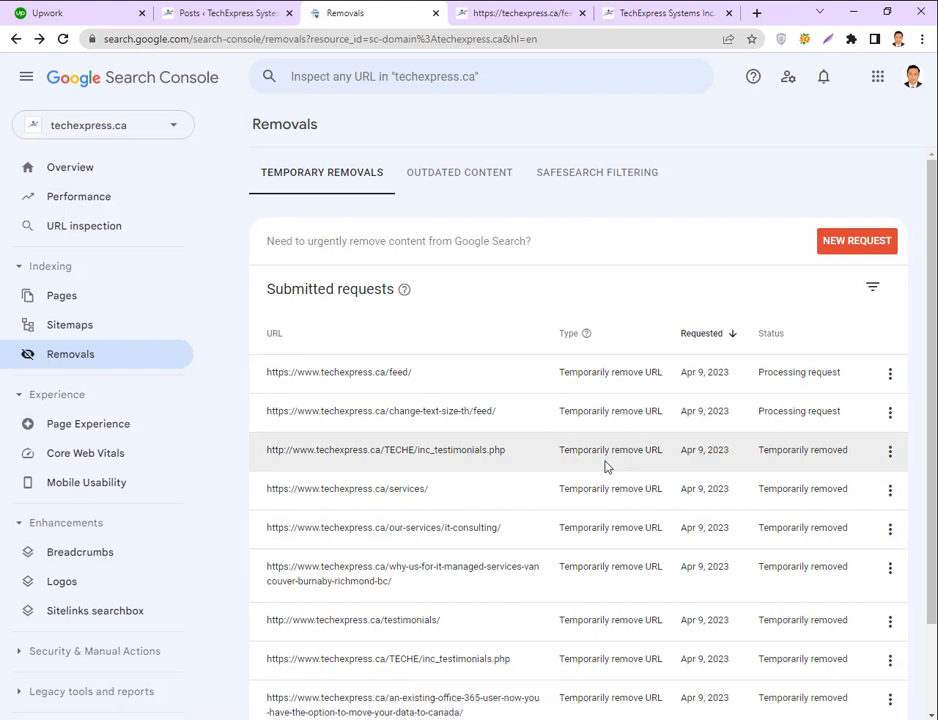
Go back to the "Crawled - currently not indexed" report and look over its affected pages chart and example URLs.
click(61, 298)
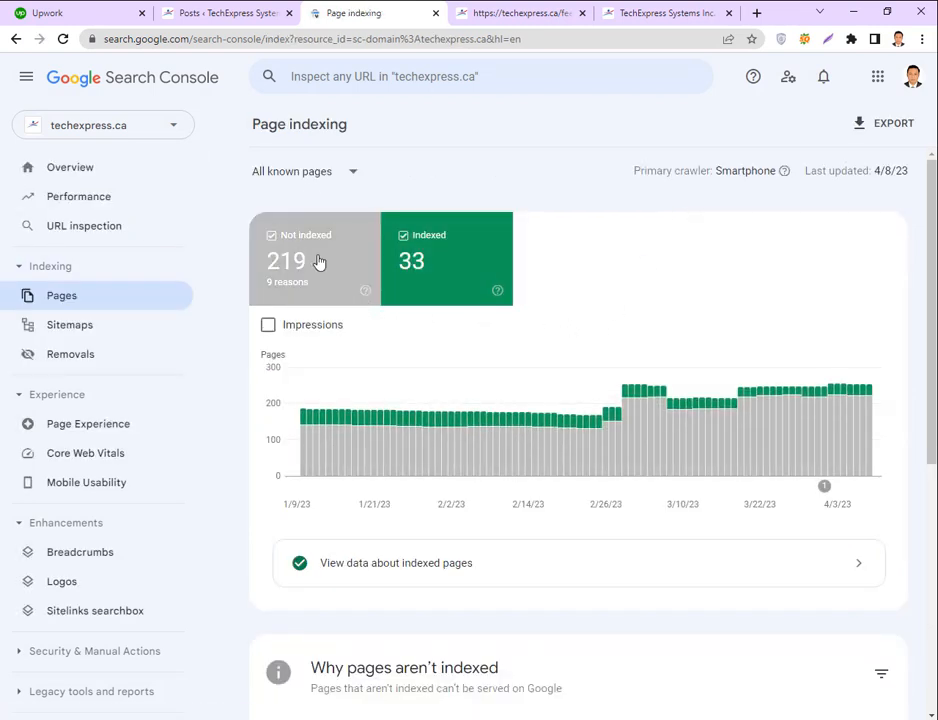
click(315, 259)
scroll(450, 509, down, 5)
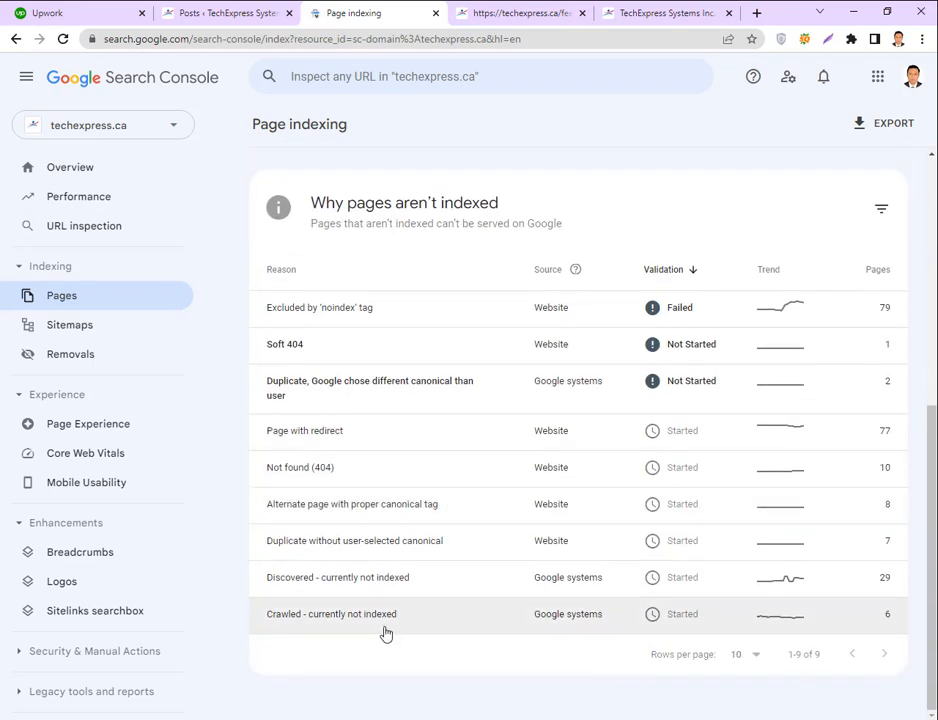
click(373, 616)
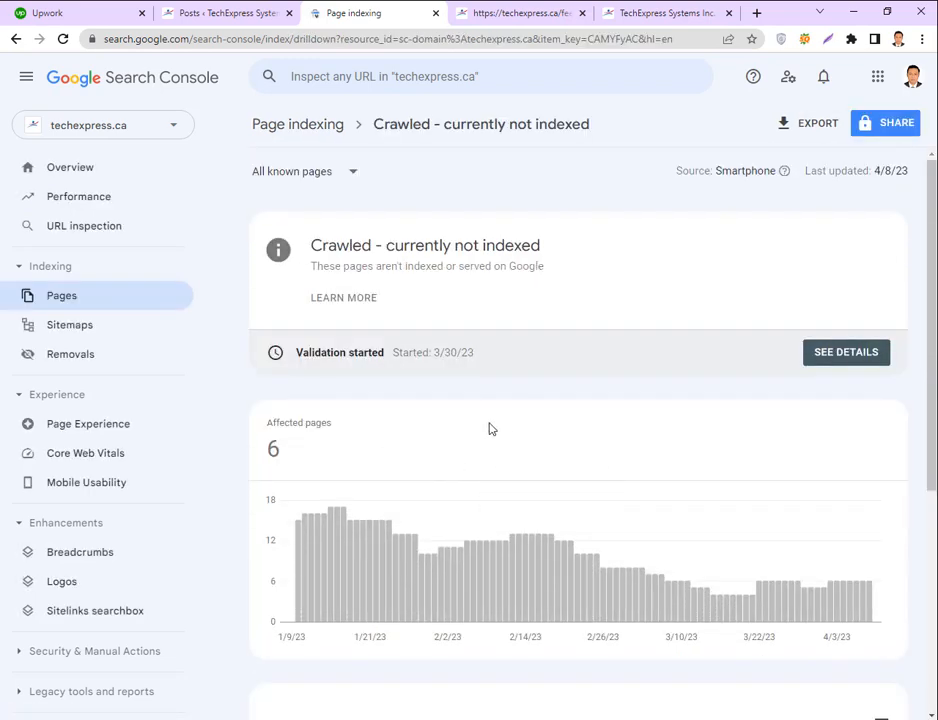
scroll(488, 426, down, 4)
scroll(483, 422, up, 3)
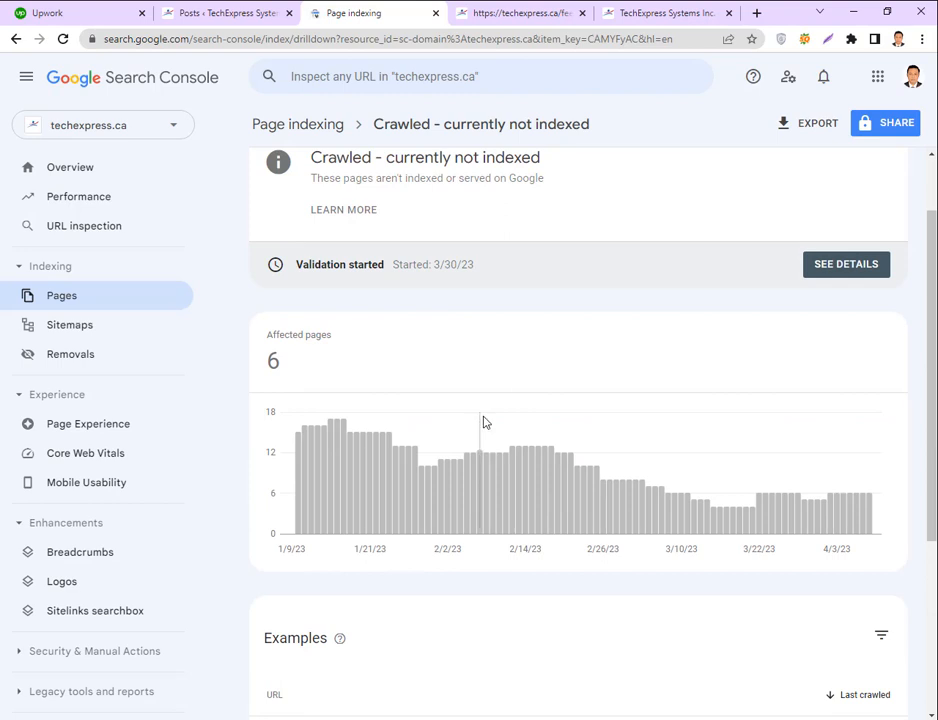
scroll(364, 410, down, 3)
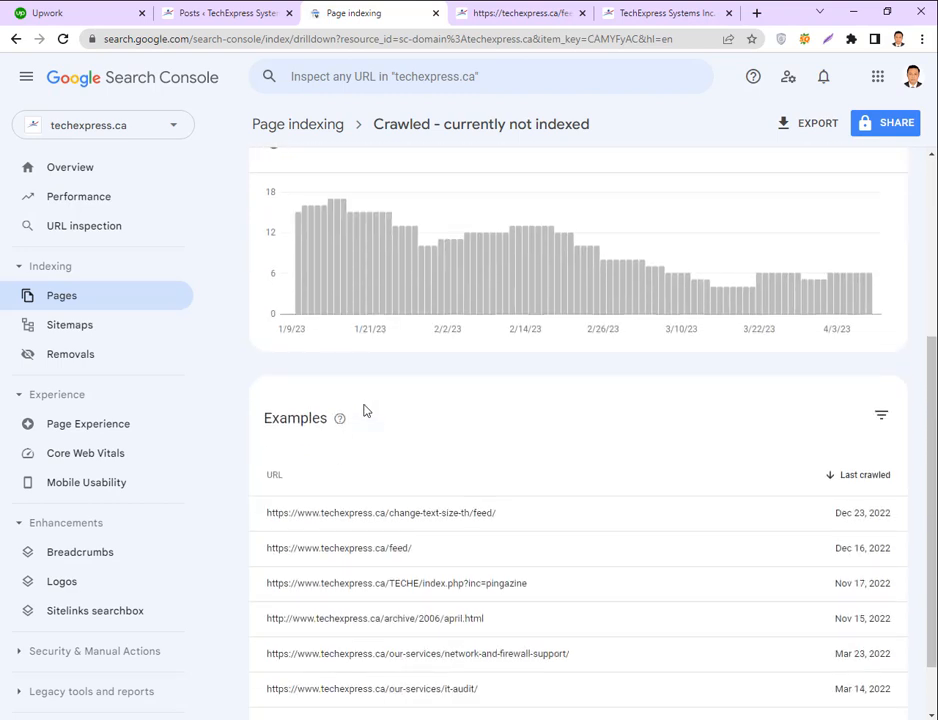
scroll(364, 410, down, 1)
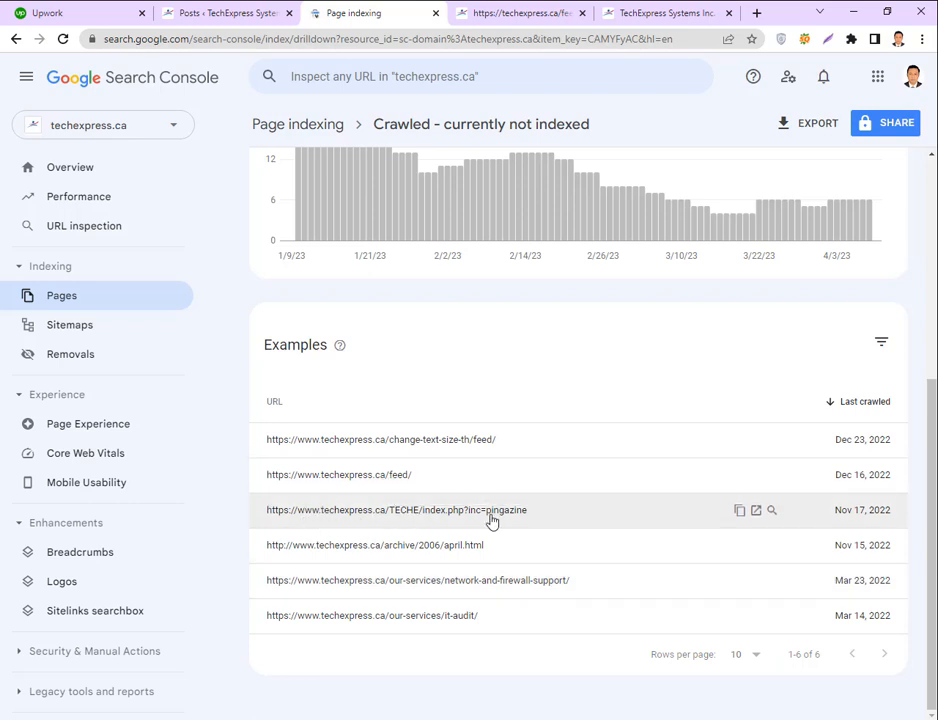
click(758, 512)
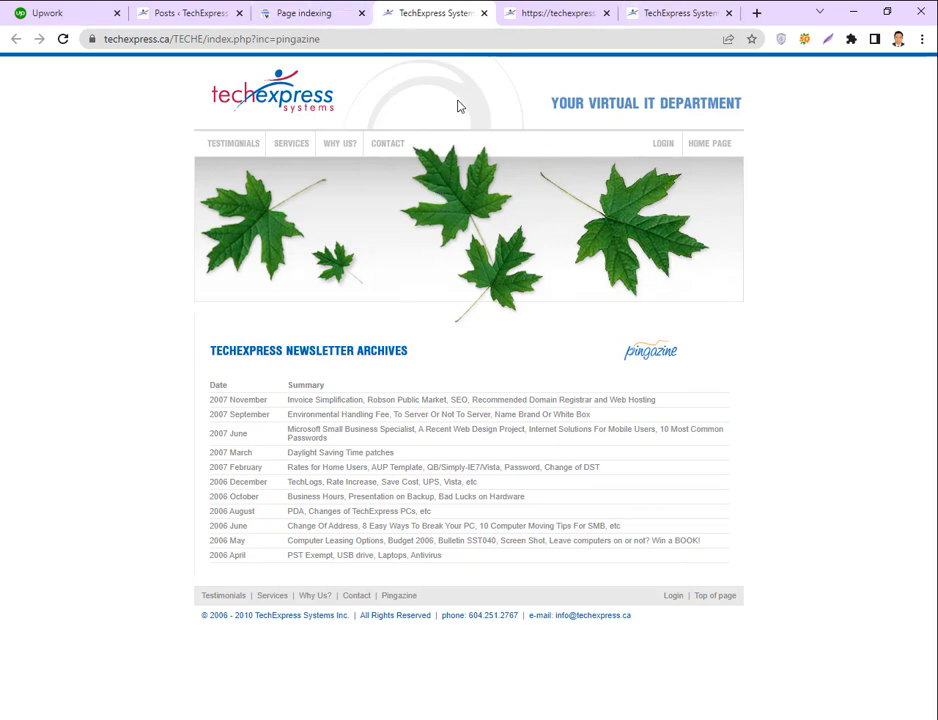
click(331, 17)
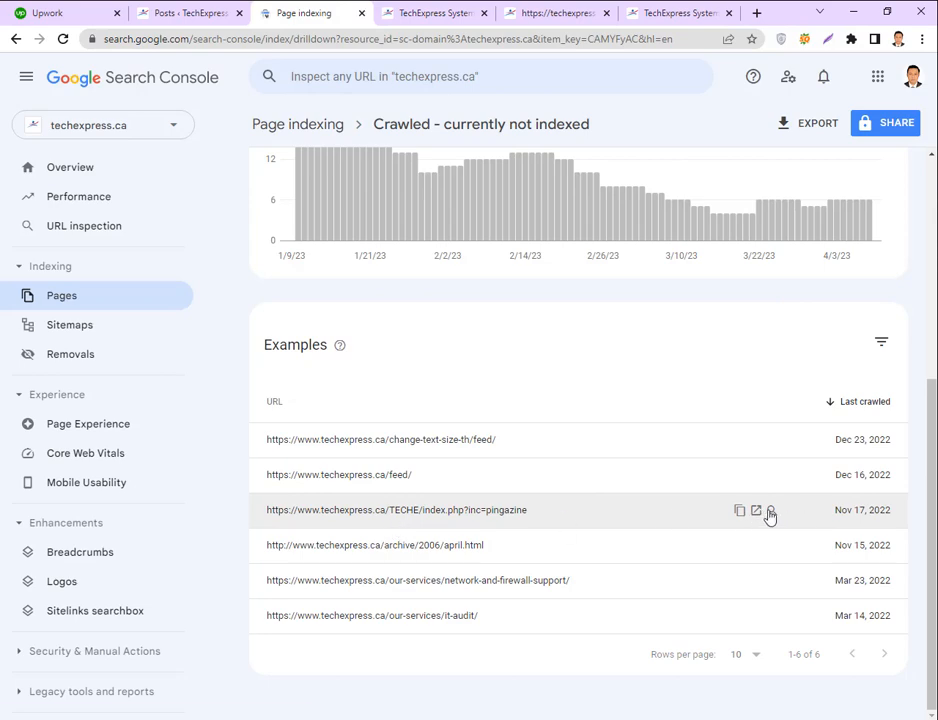
Inspect the TECHE/index.php?inc=pingazine example URL and review its discovery, crawl and indexing details.
click(769, 512)
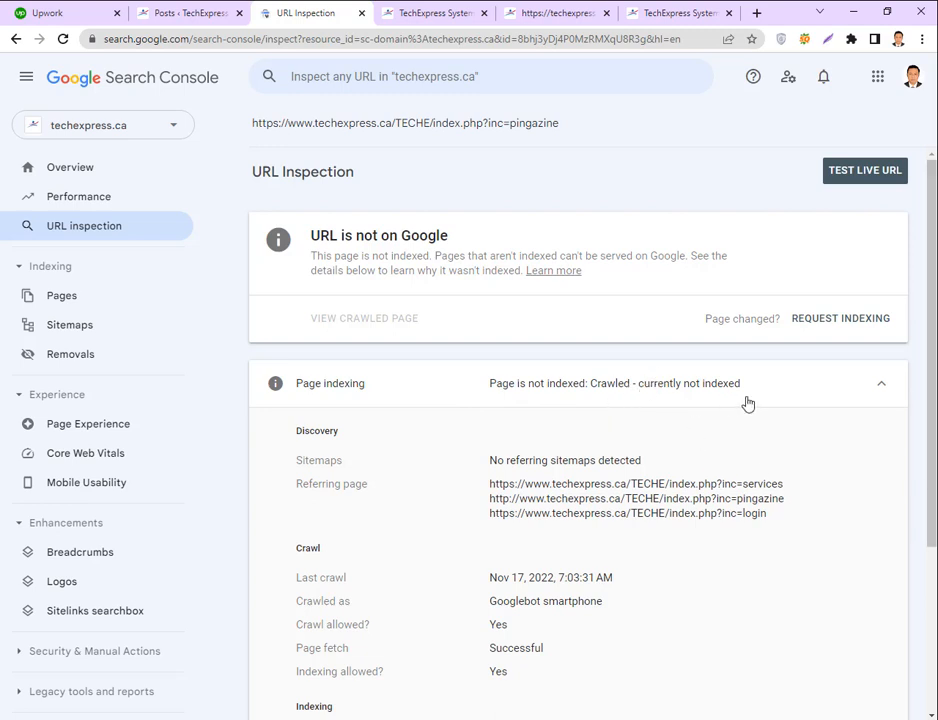
scroll(394, 445, down, 4)
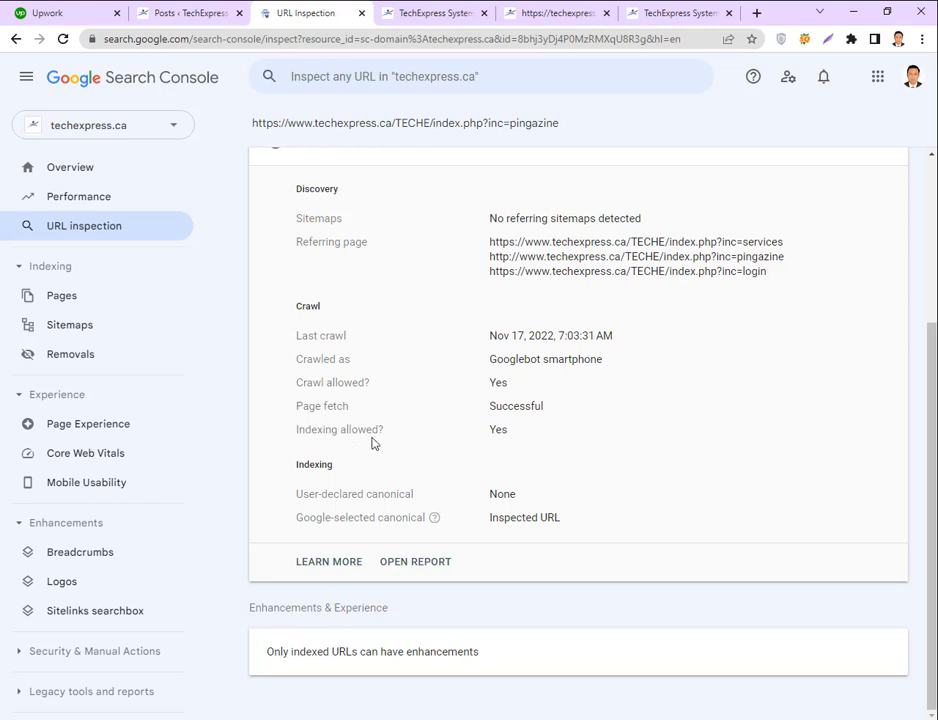
scroll(693, 540, up, 3)
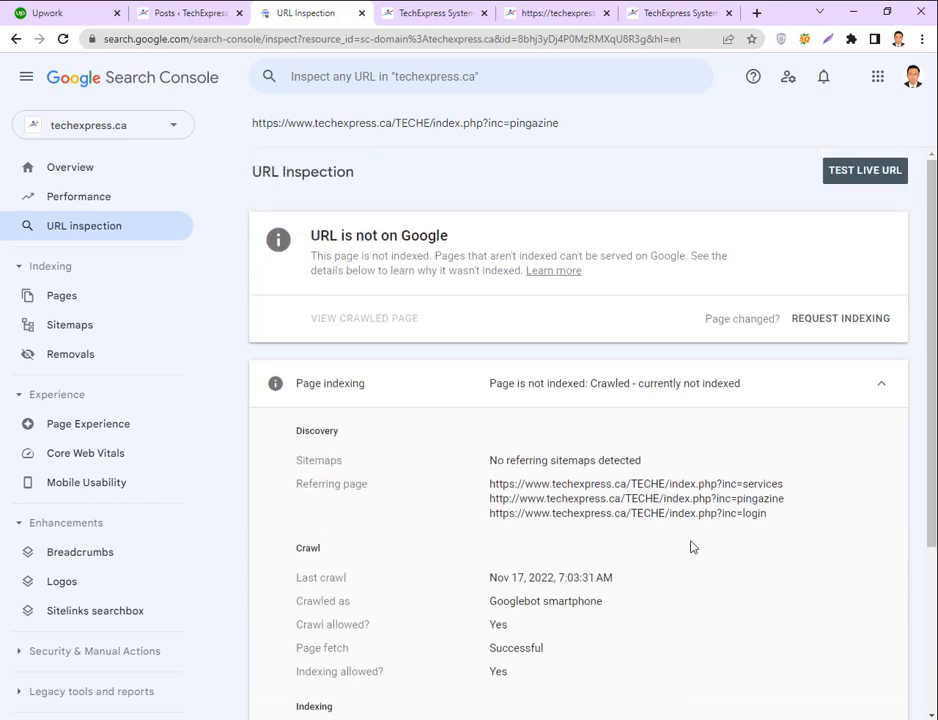
Run a live test of the inspected URL, check its mobile usability details and return to the URL inspection.
click(866, 176)
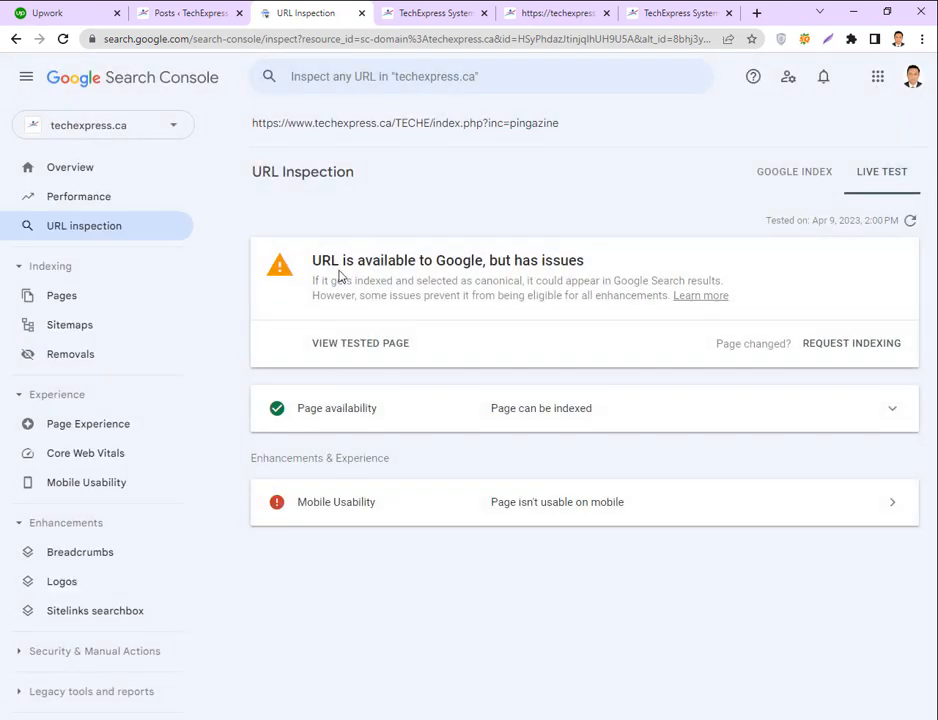
drag(347, 261, 538, 261)
click(541, 260)
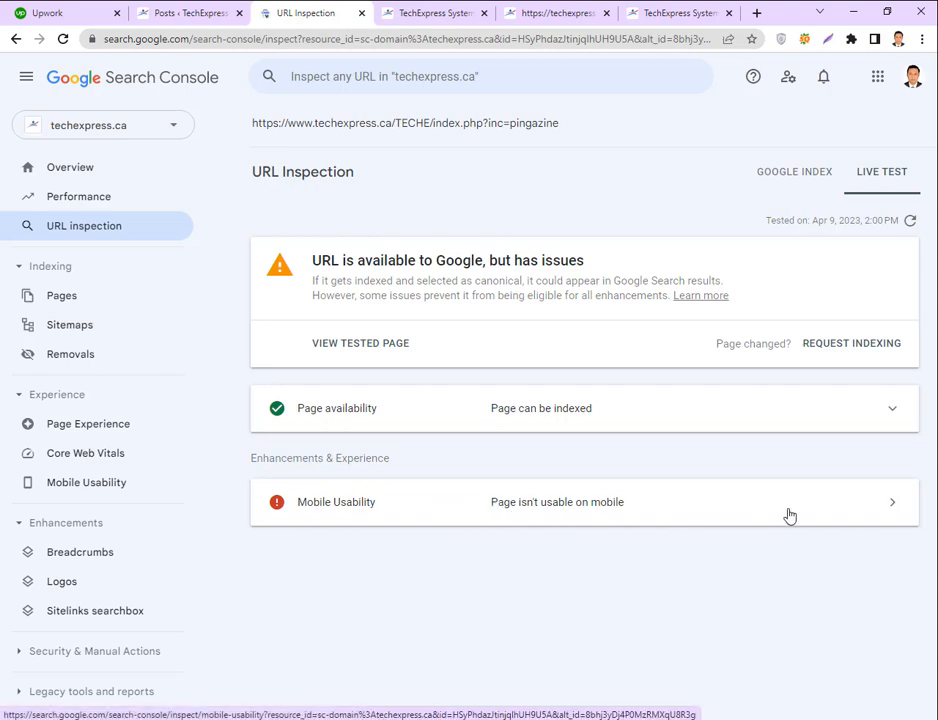
click(894, 506)
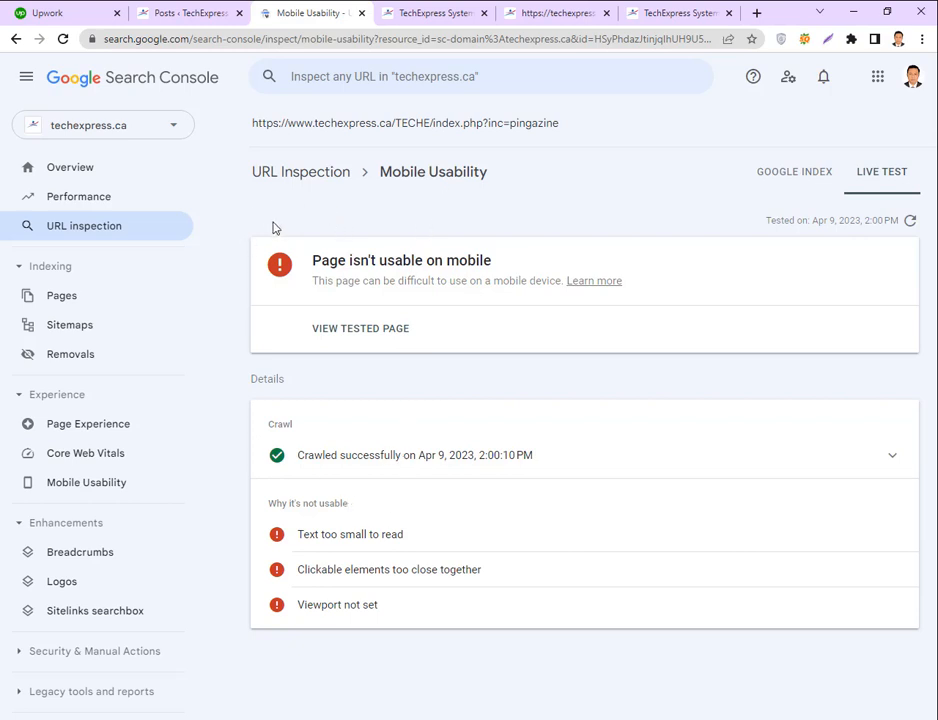
click(290, 173)
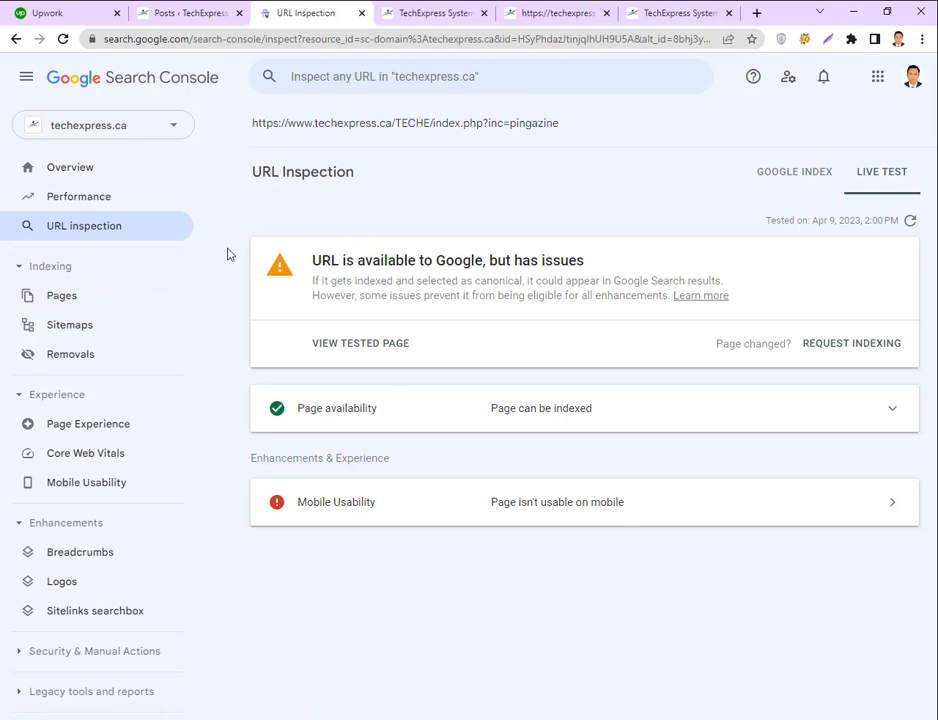
Reopen the "Crawled - currently not indexed" report from the page indexing reasons and go to its example URLs.
click(58, 295)
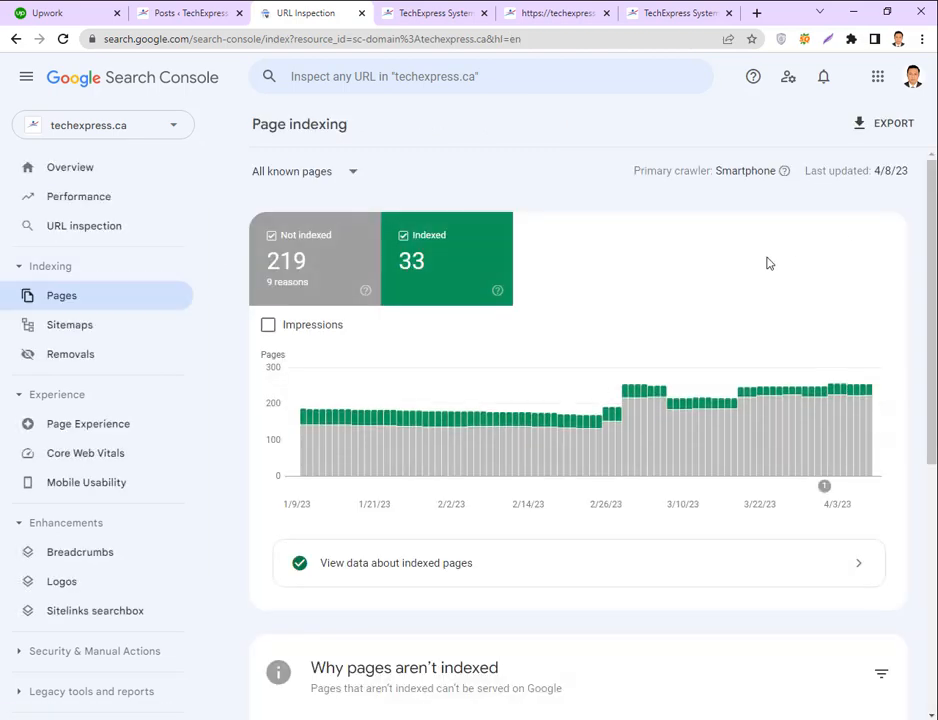
scroll(419, 465, down, 5)
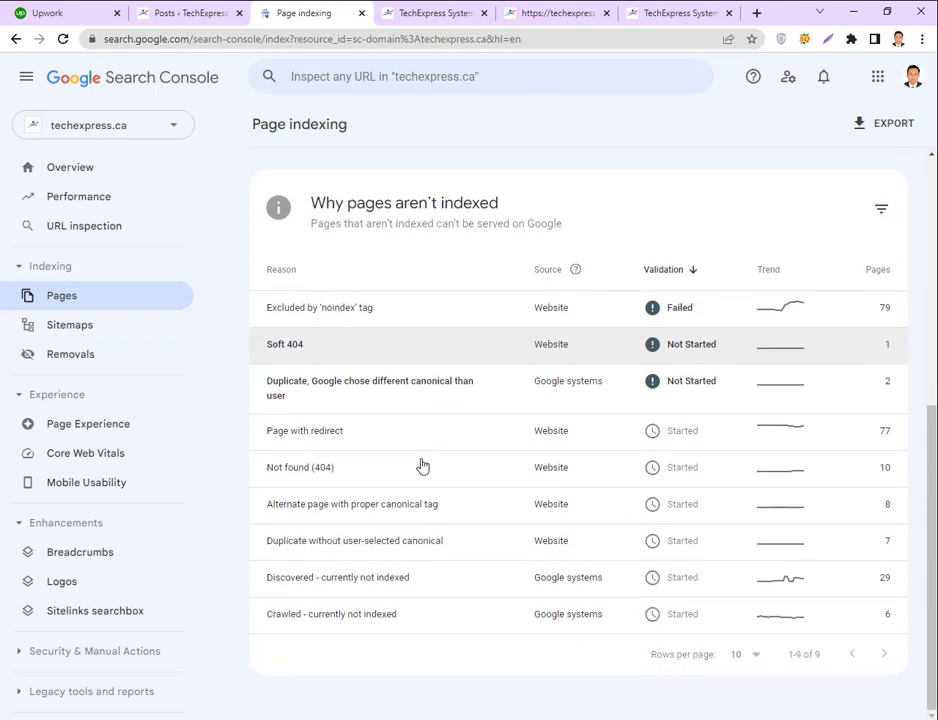
click(362, 613)
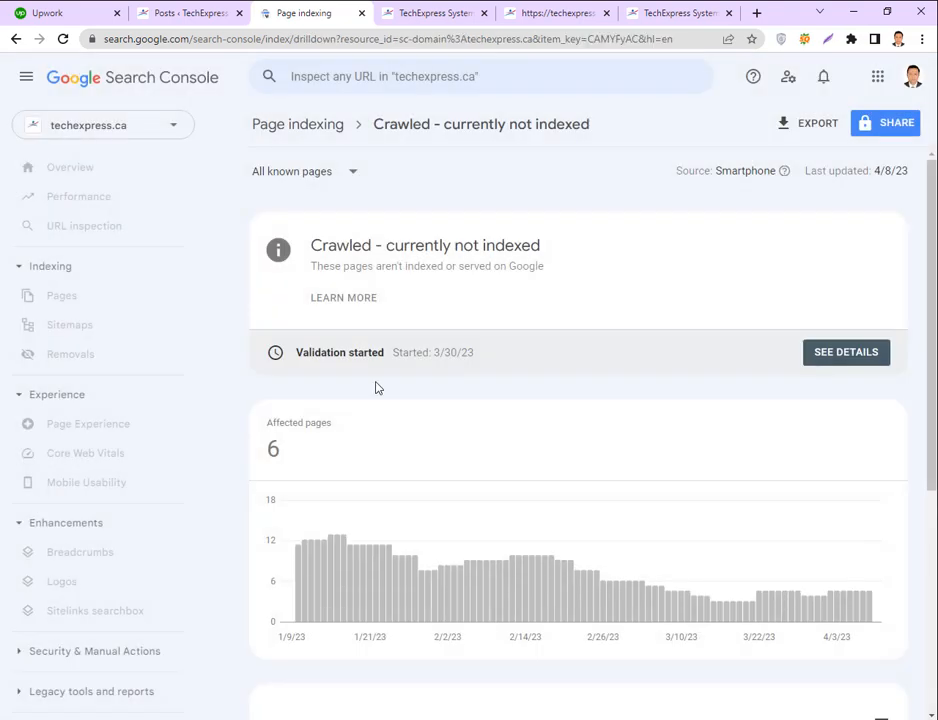
scroll(378, 385, down, 4)
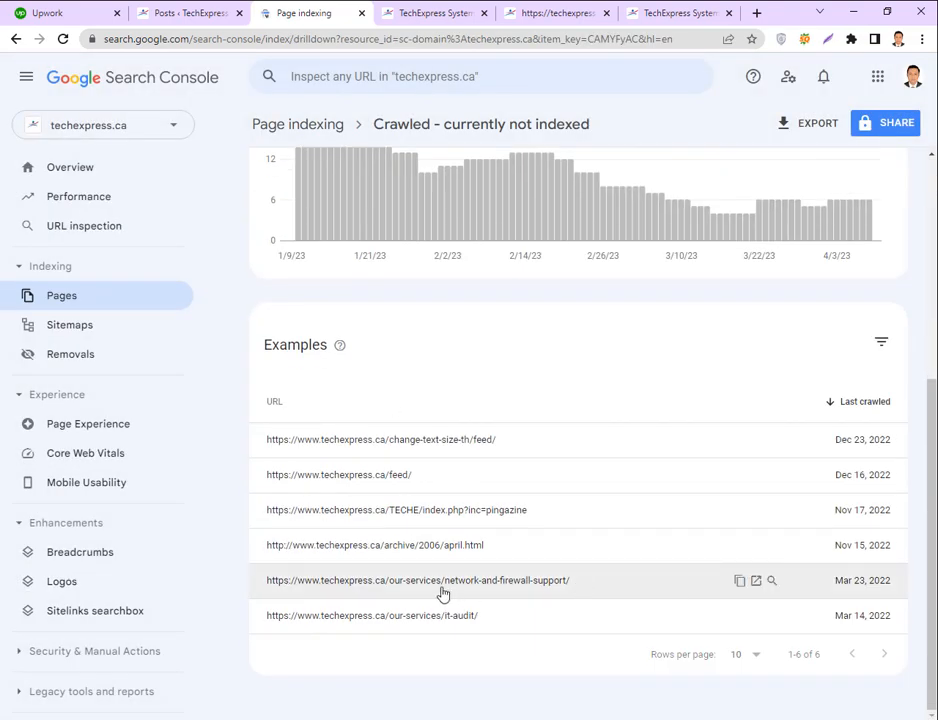
click(739, 512)
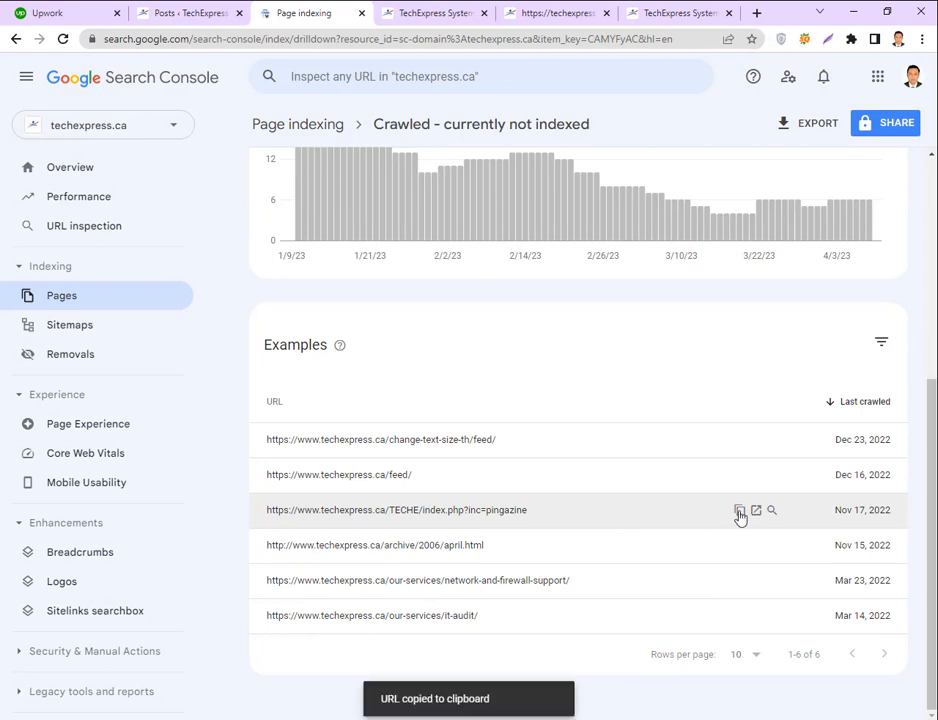
click(74, 356)
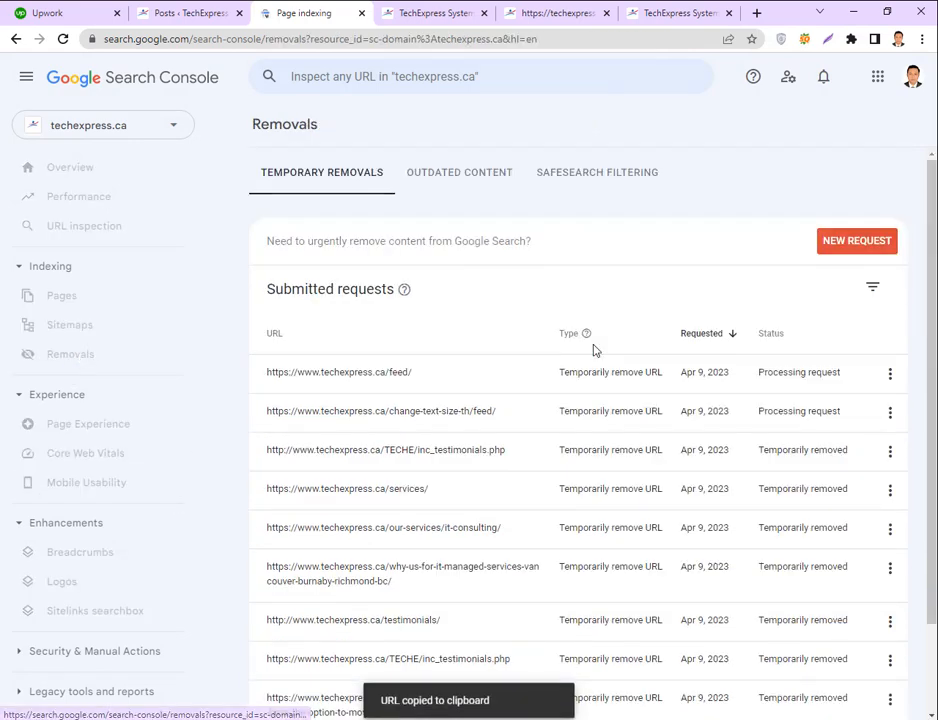
click(838, 242)
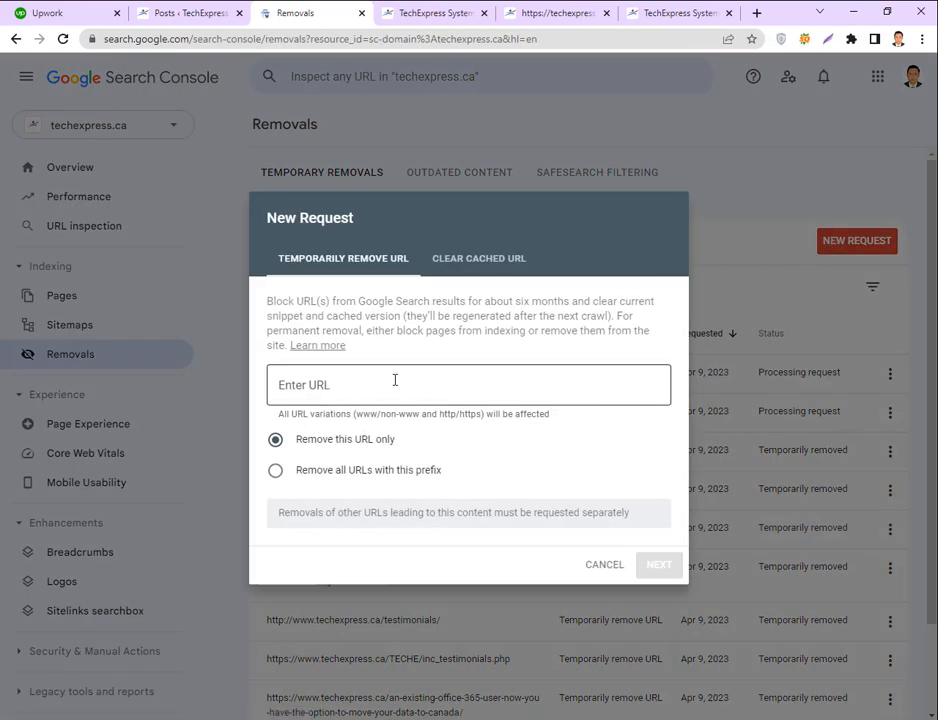
right_click(395, 380)
click(452, 494)
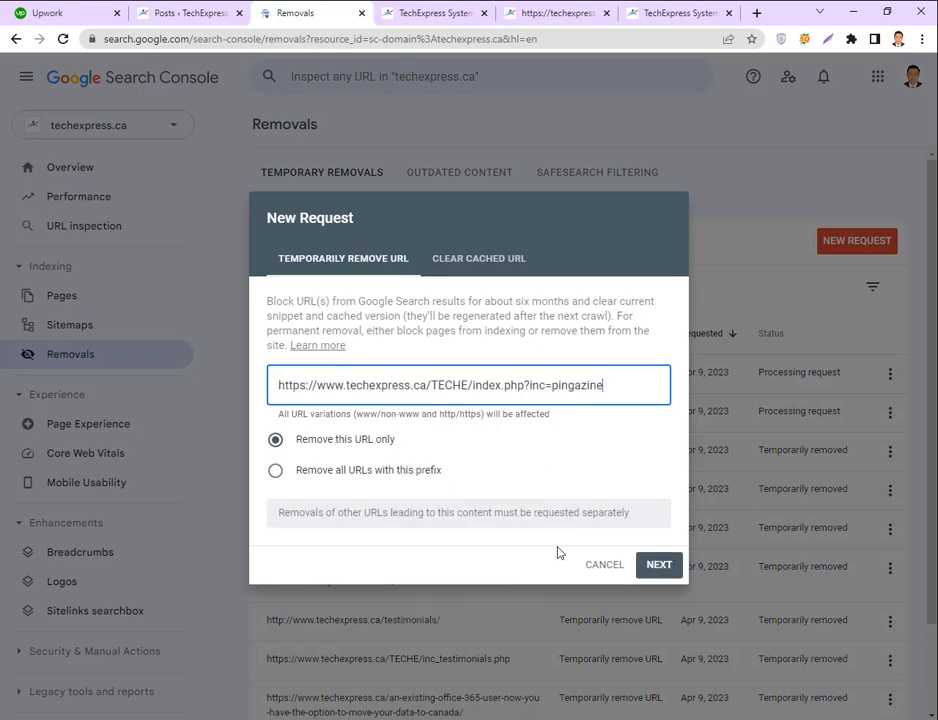
click(657, 567)
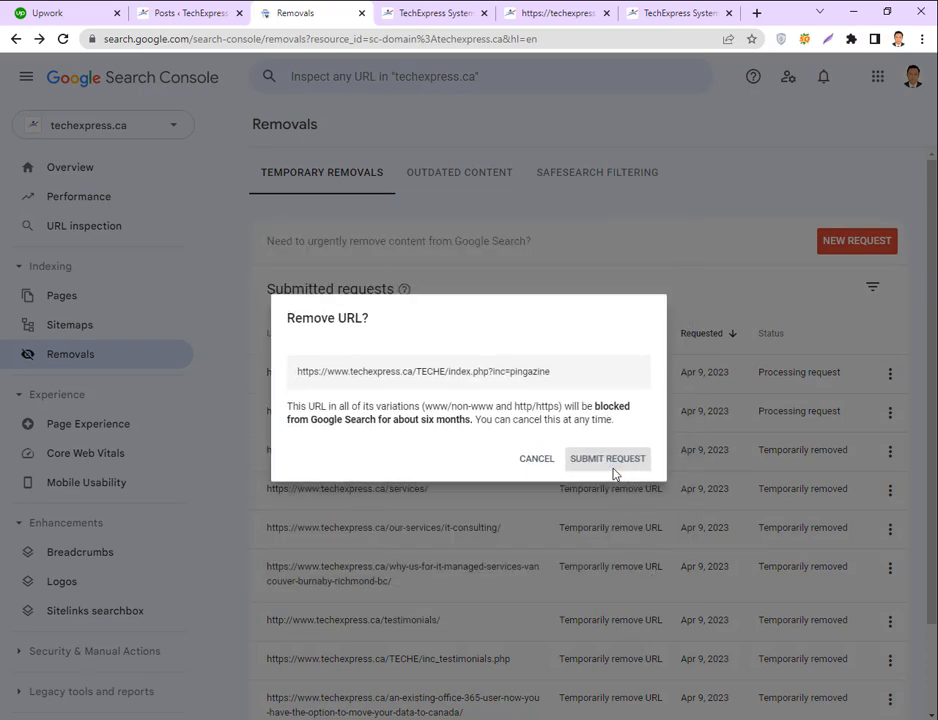
click(610, 460)
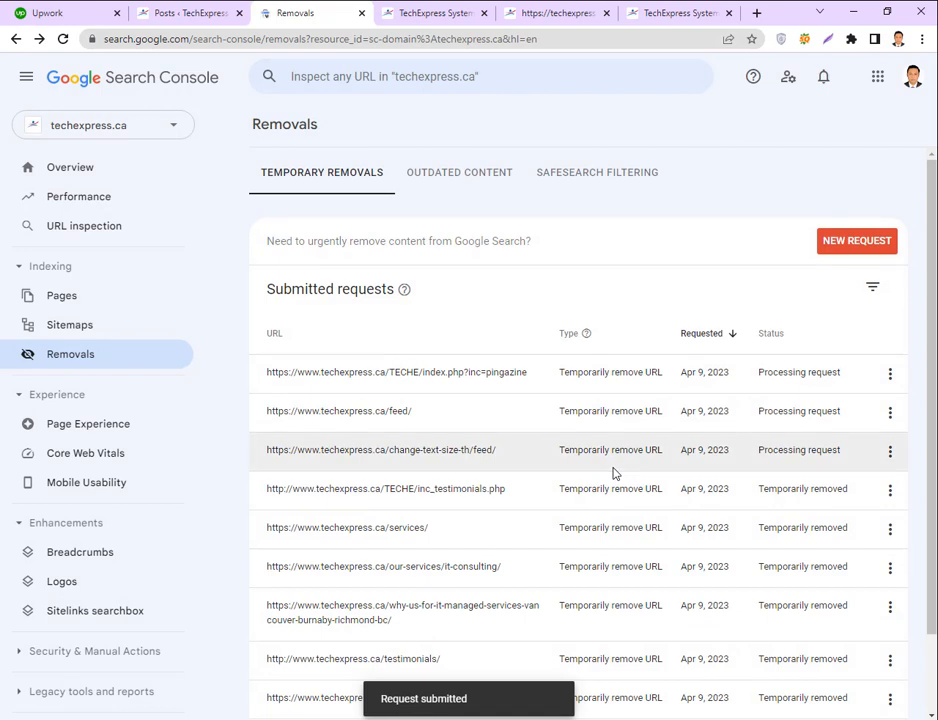
Return from the removals to the "Crawled - currently not indexed" report and review its example URLs and affected pages chart.
click(62, 296)
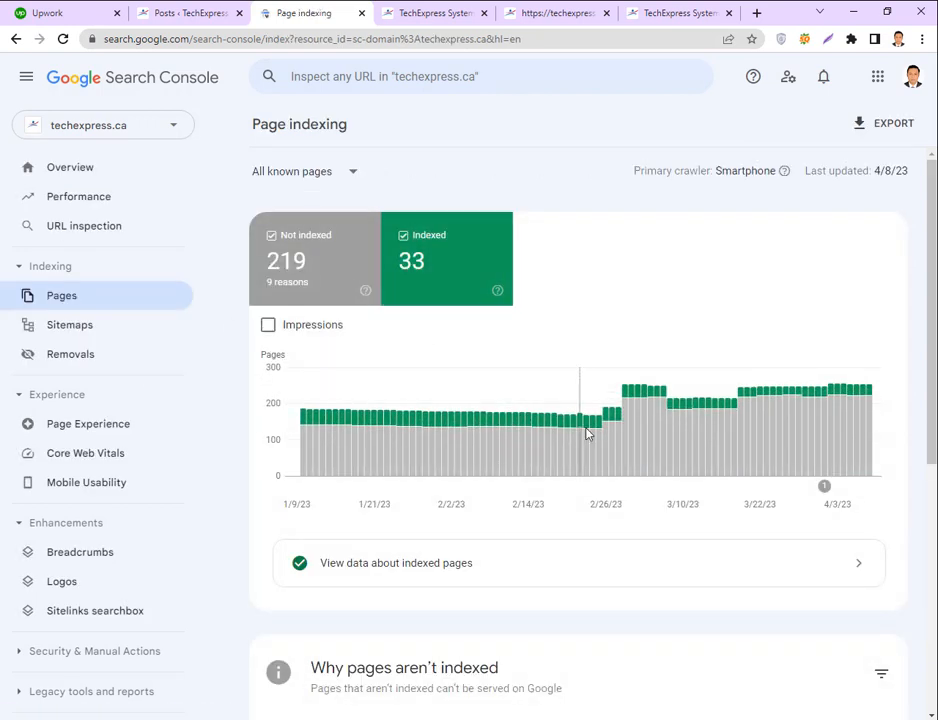
scroll(488, 428, down, 5)
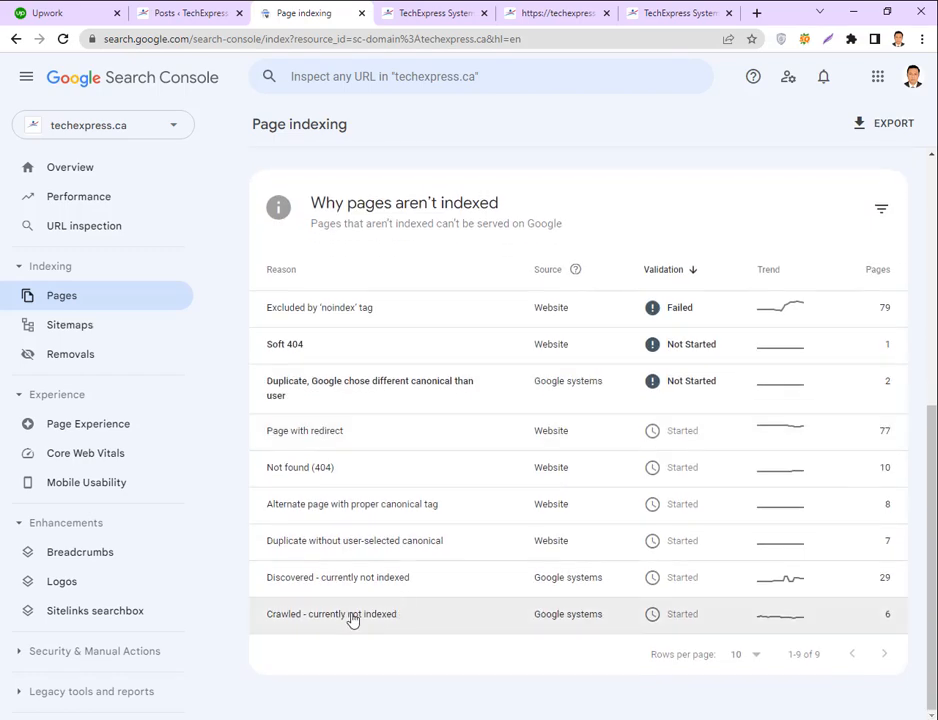
click(370, 617)
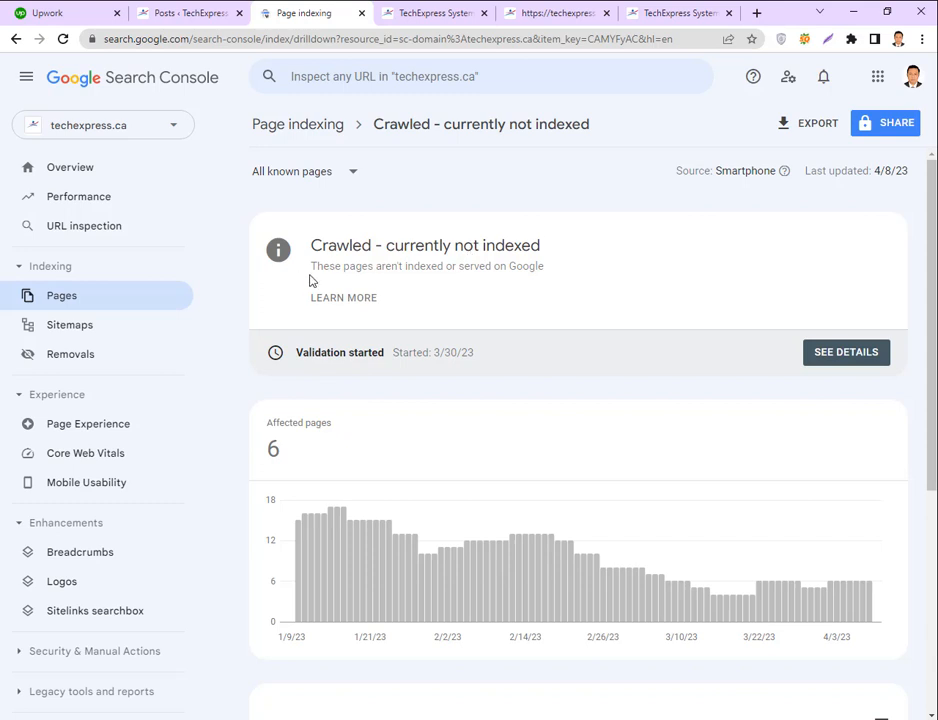
scroll(348, 408, down, 4)
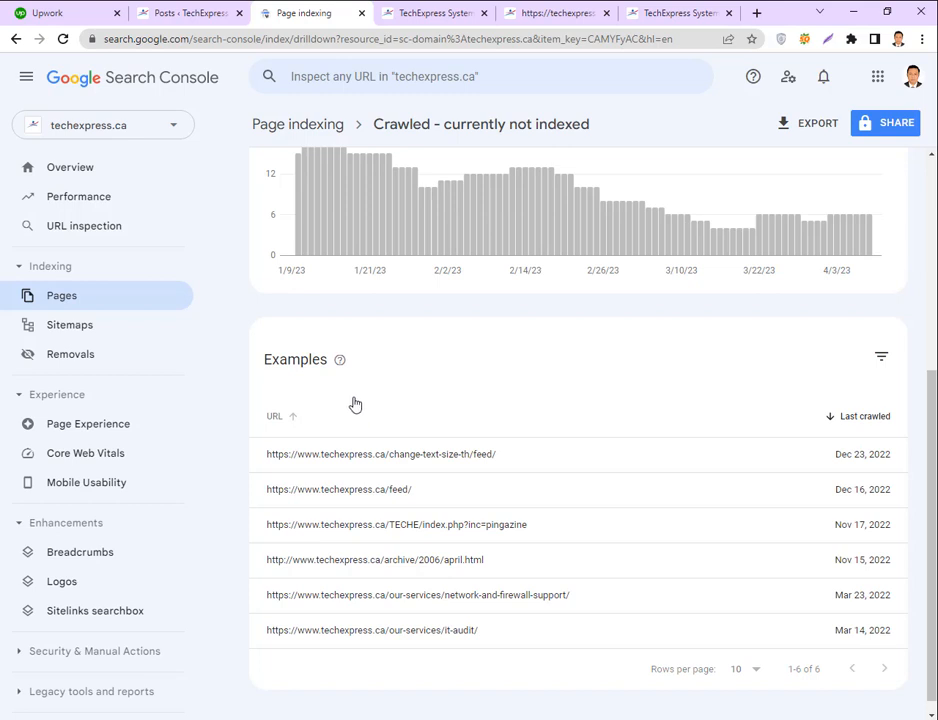
scroll(355, 403, up, 2)
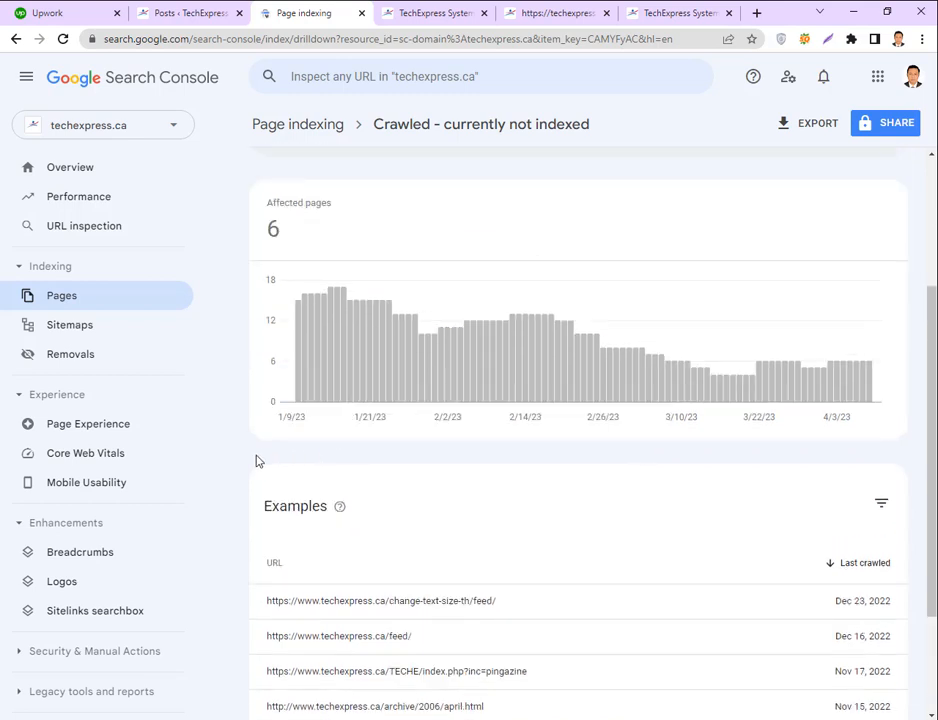